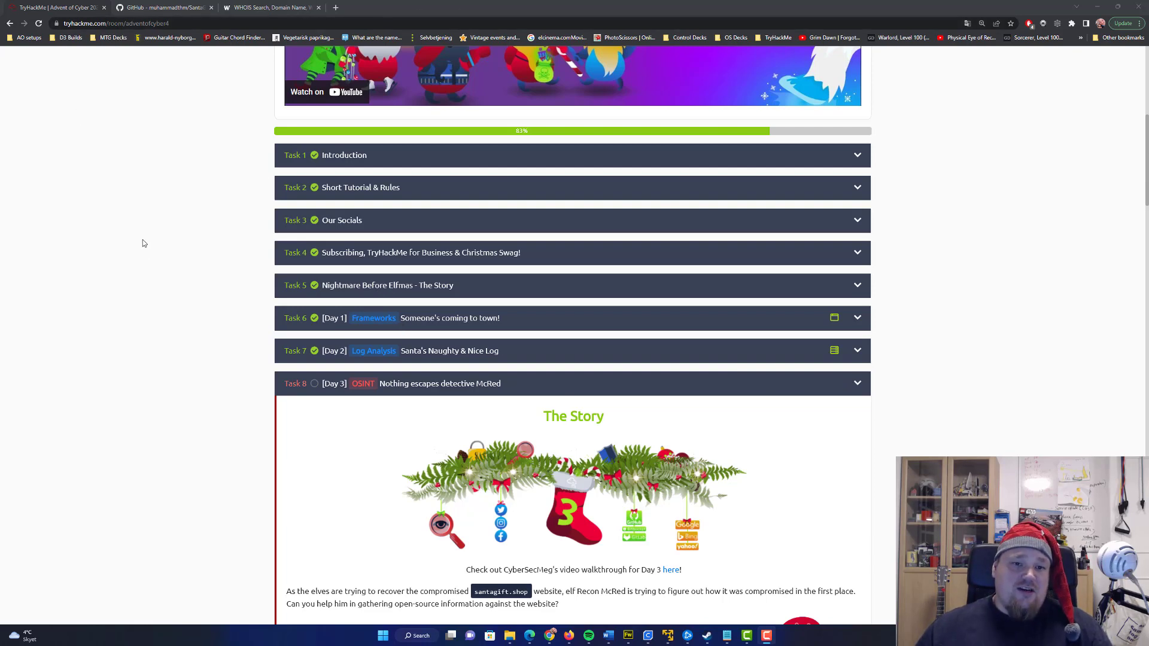
- Read the Day 3 story, enlarging the page and highlighting the target domain santagift.shop
scroll(144, 240, down, 5)
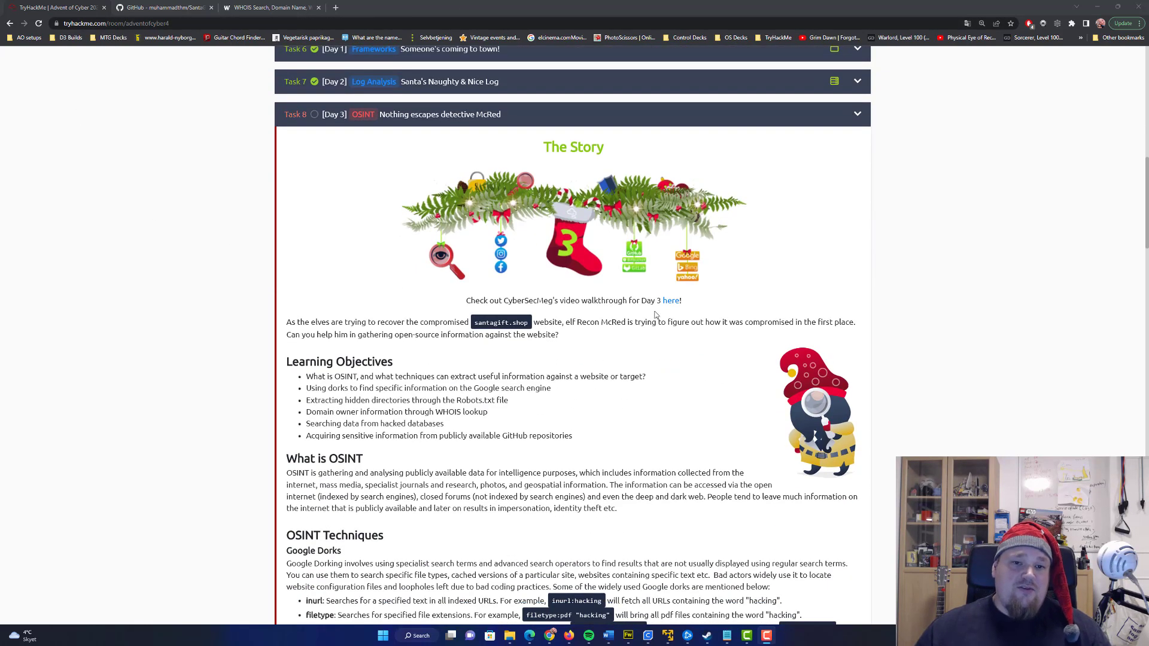
key(ctrl+plus)
key(ctrl+plus)
key(ctrl+plus)
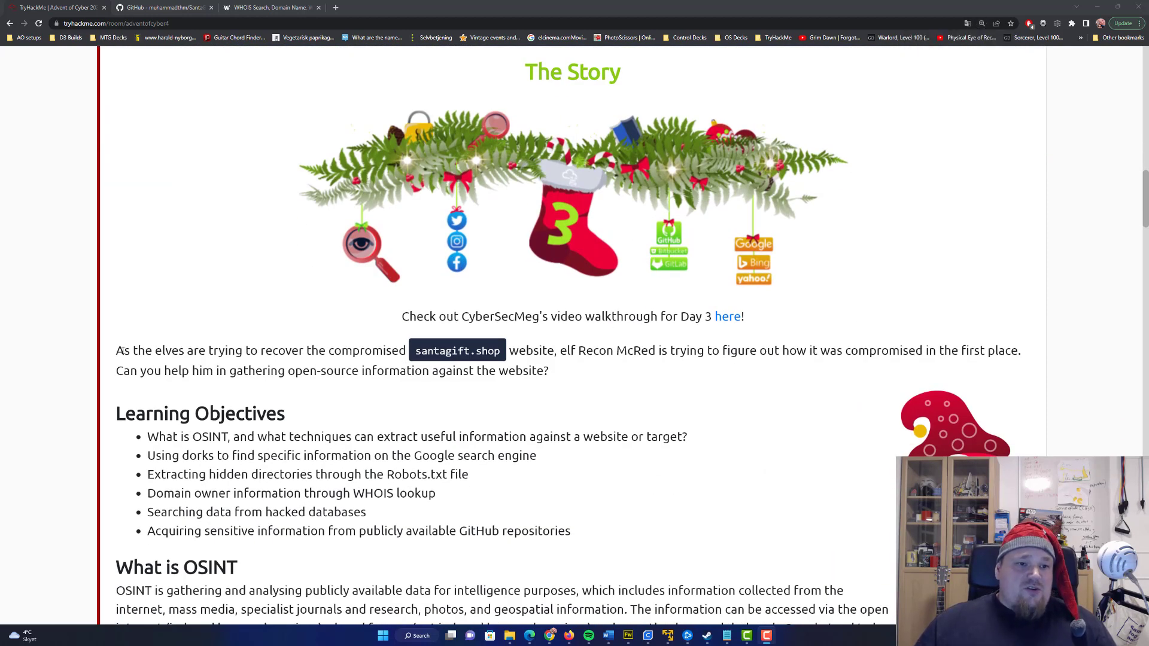
drag(118, 351, 400, 351)
double_click(384, 359)
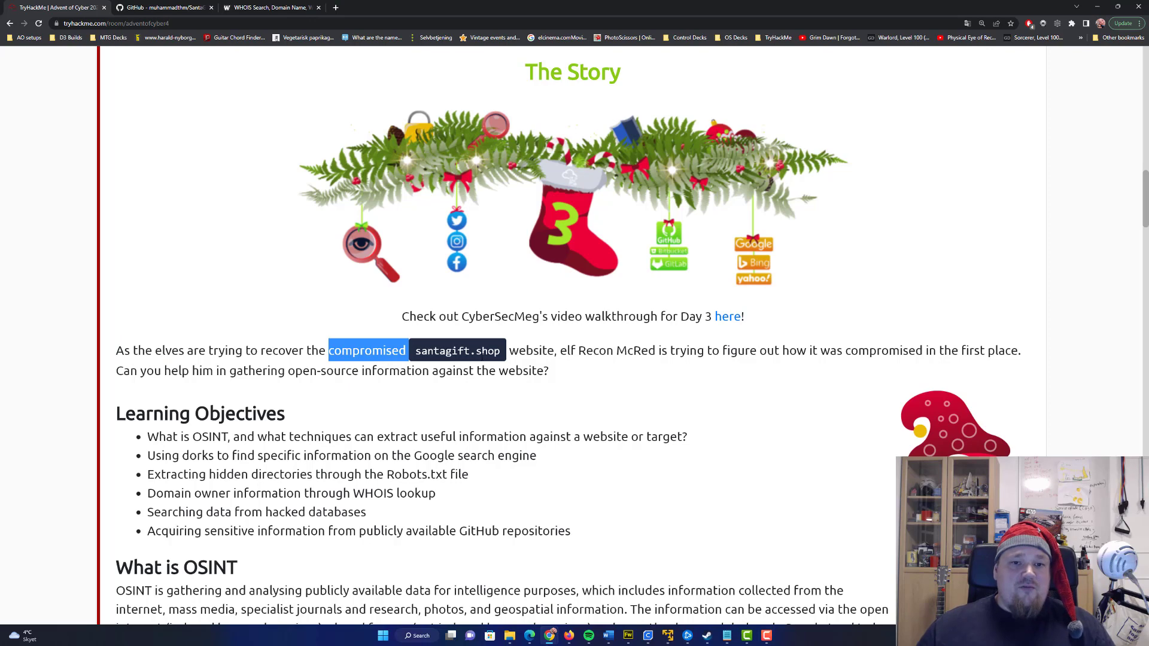
double_click(503, 354)
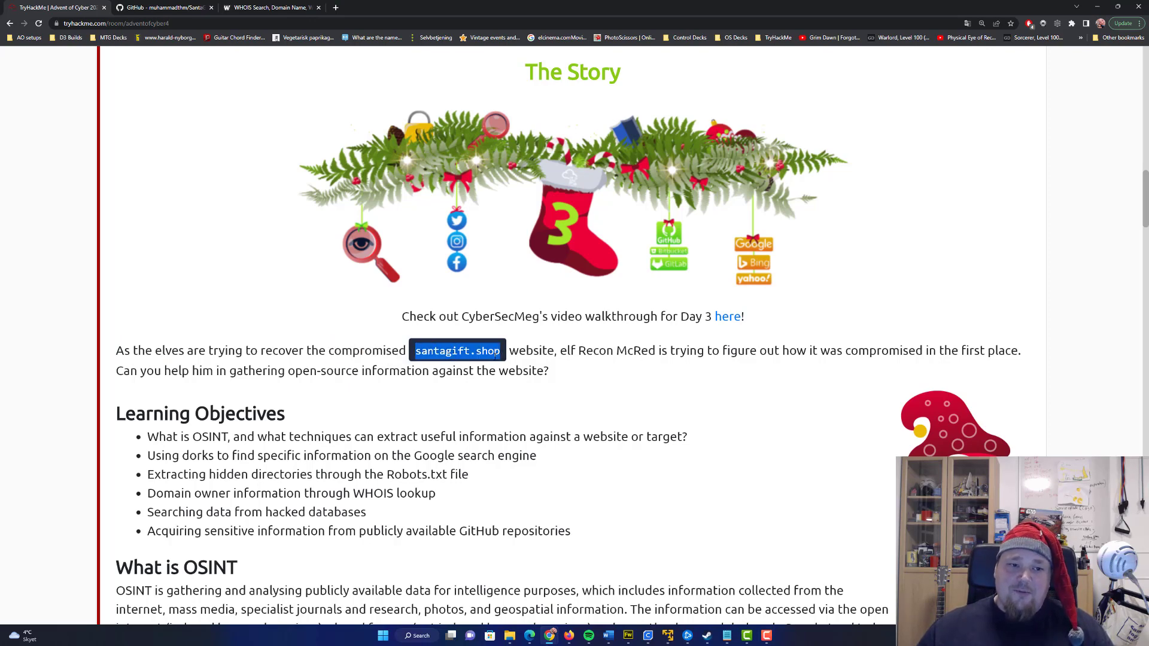
- Read the Google dorking section, highlighting the inurl, filetype, site and cache operators
scroll(478, 360, down, 2)
key(ctrl+minus)
key(ctrl+minus)
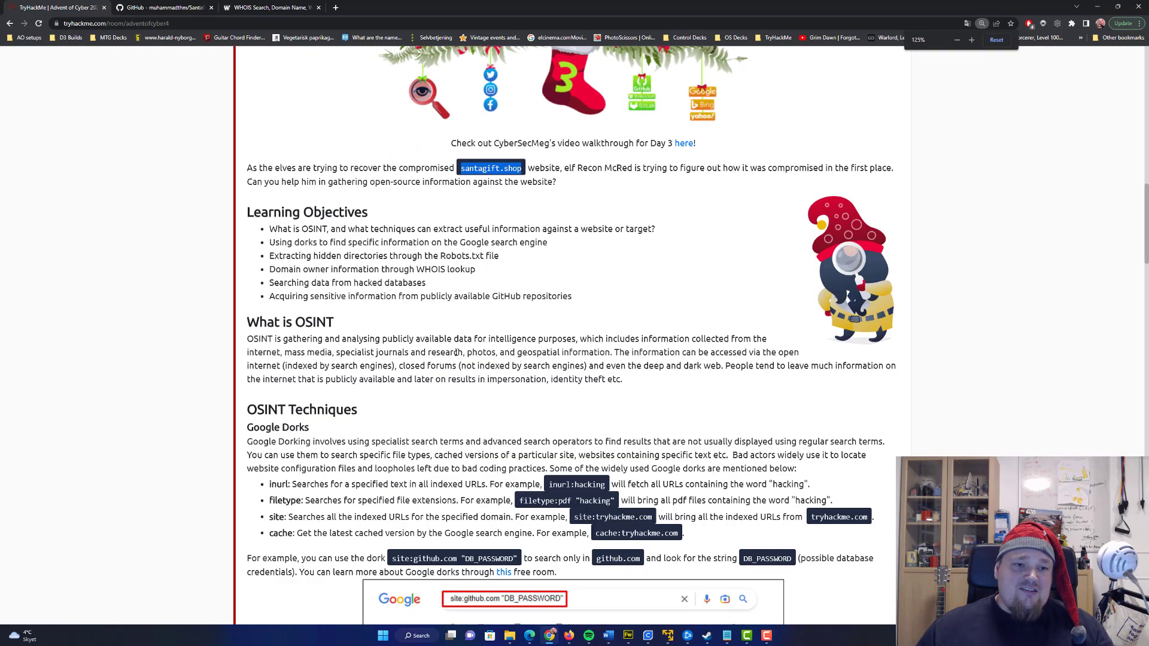
scroll(446, 342, down, 3)
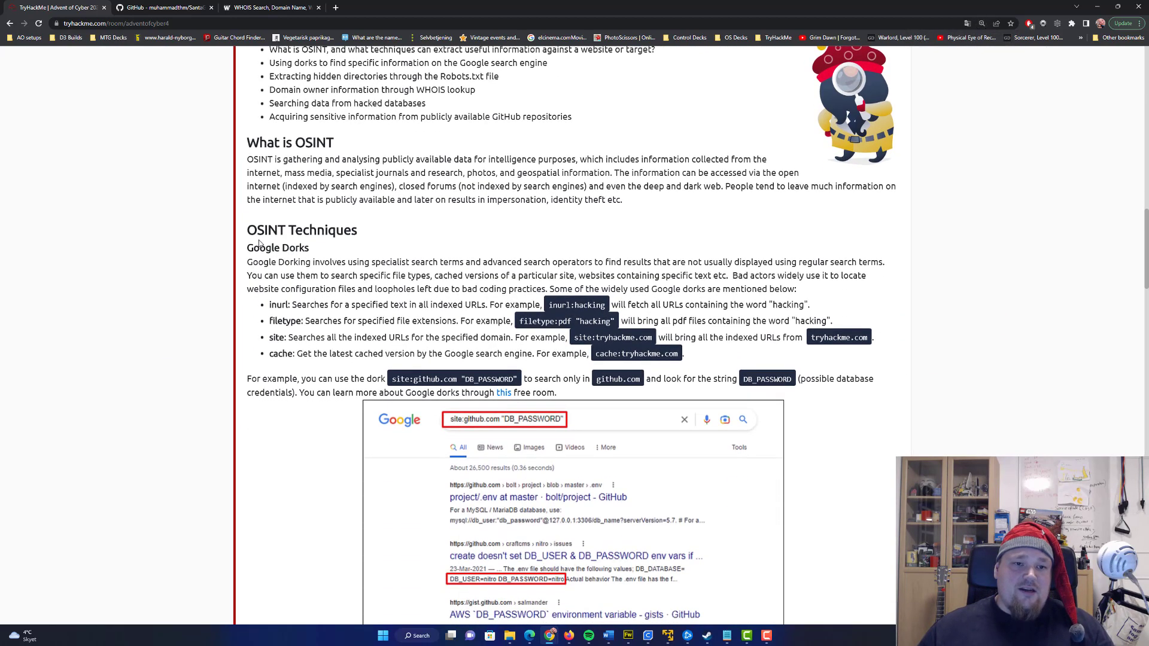
drag(259, 235, 360, 245)
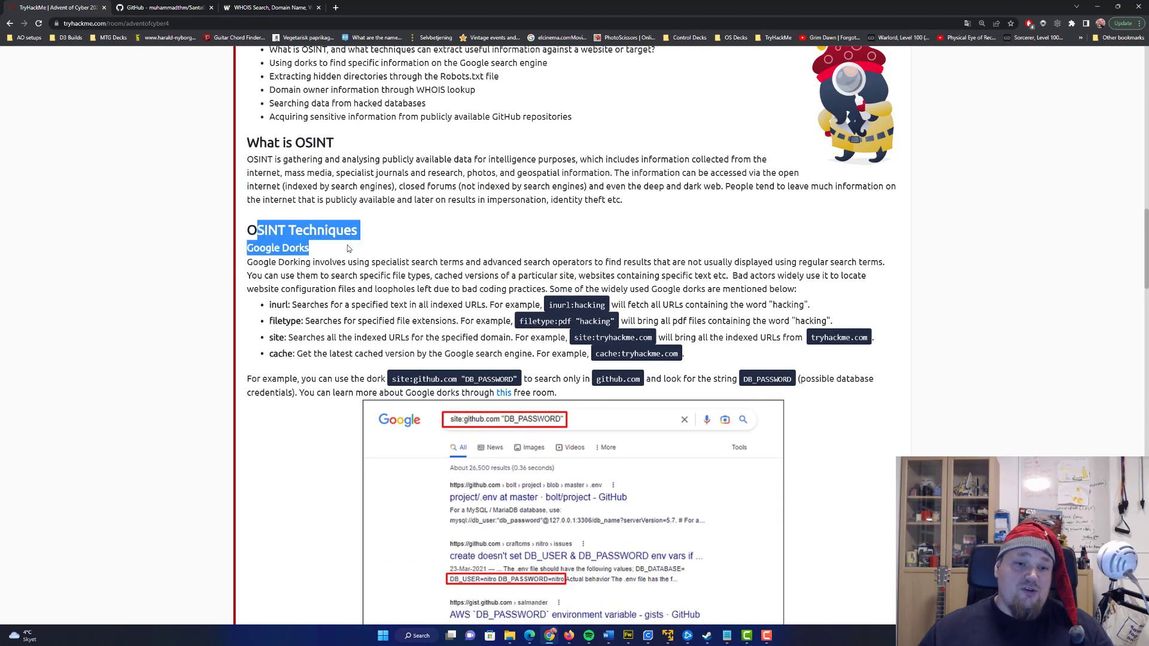
click(277, 324)
drag(269, 303, 298, 358)
double_click(271, 304)
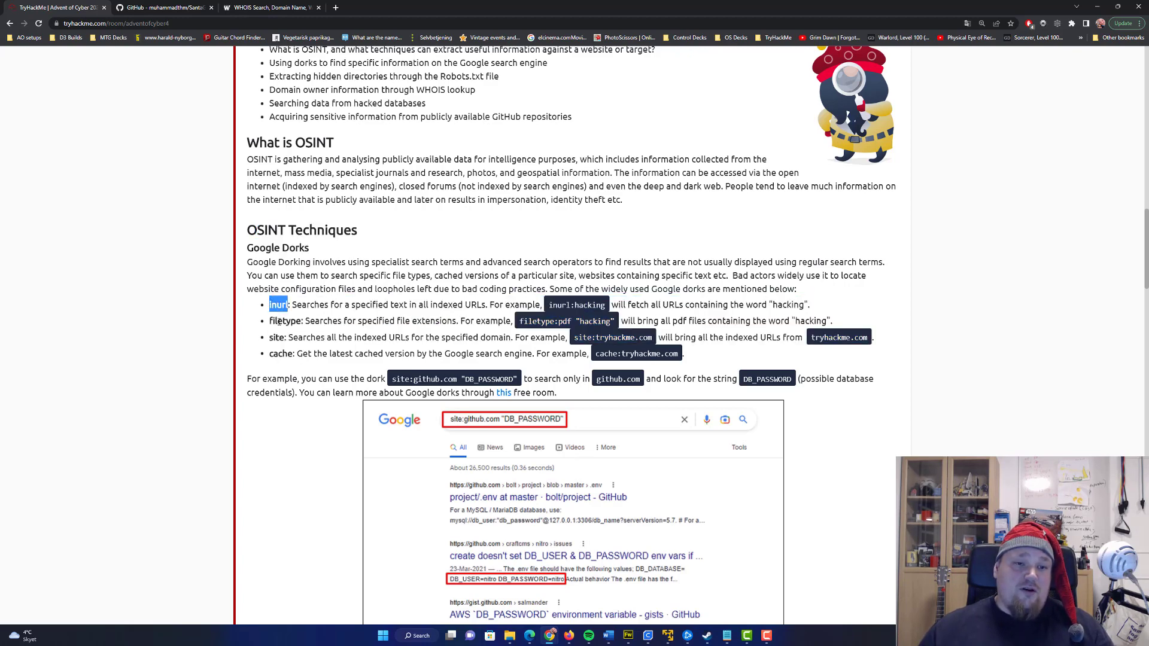
double_click(285, 321)
double_click(276, 338)
double_click(279, 354)
- Read the WHOIS Lookup and Robots.txt sections, viewing the robots.txt example image enlarged
scroll(409, 327, down, 8)
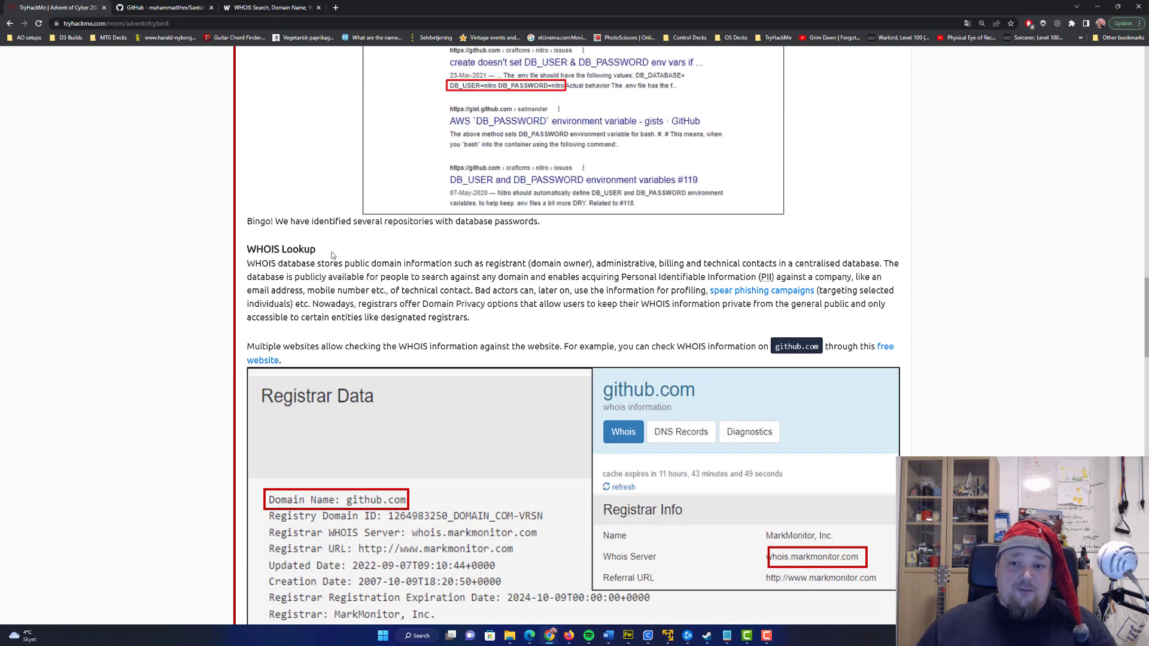
drag(328, 252, 247, 251)
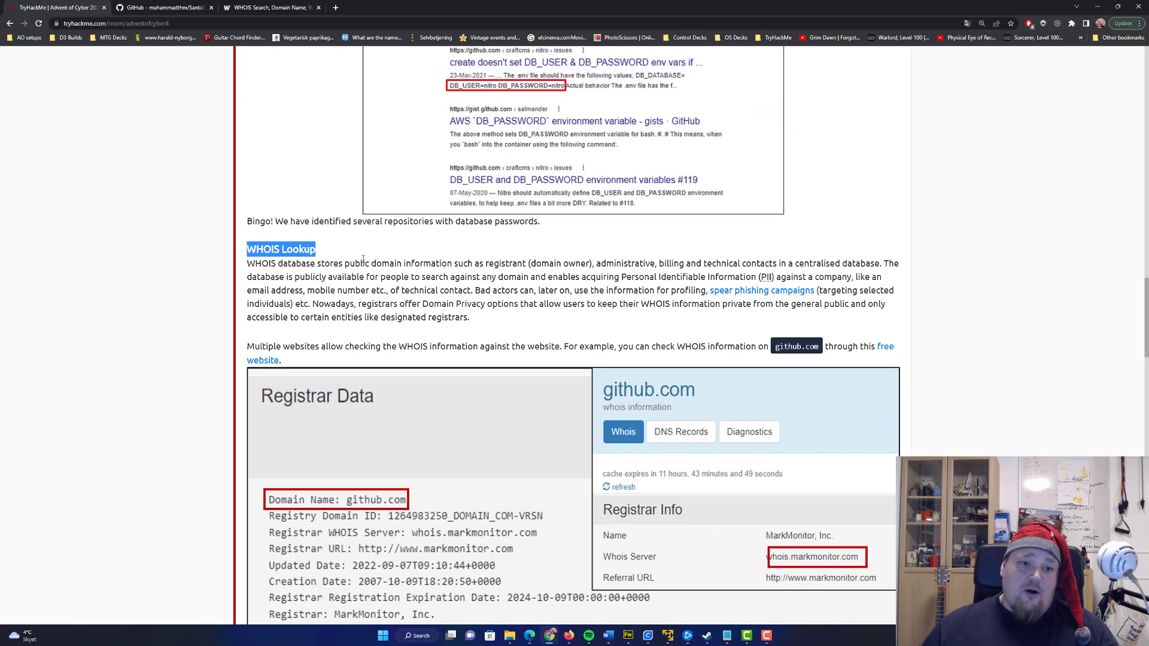
double_click(378, 303)
scroll(352, 263, down, 2)
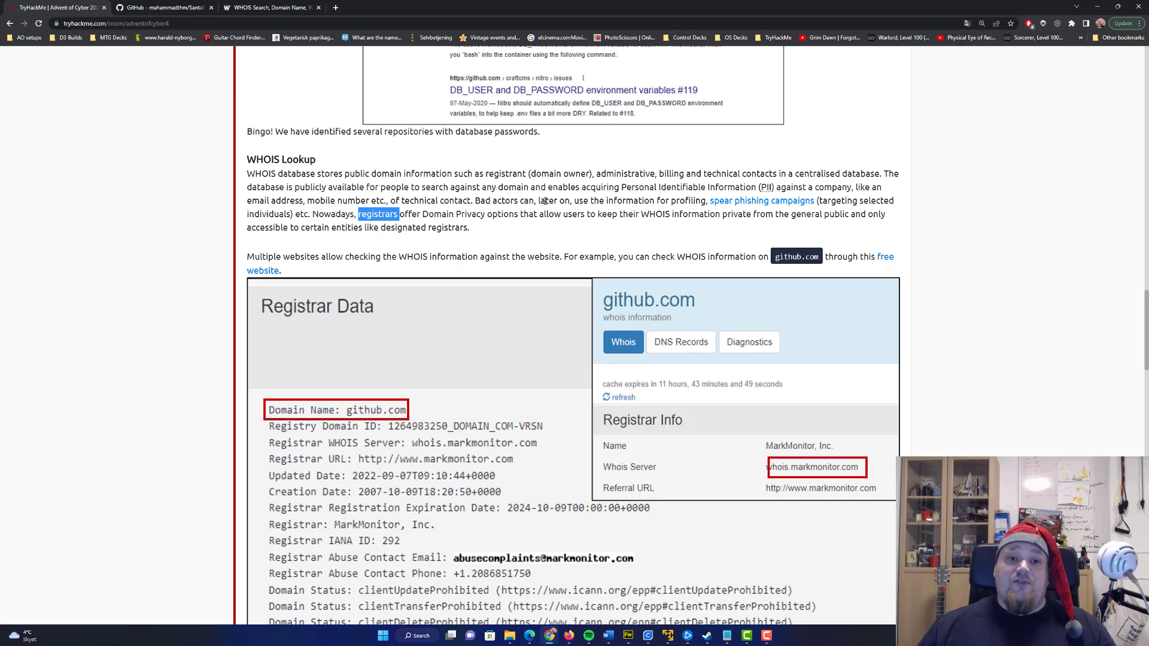
scroll(520, 169, down, 9)
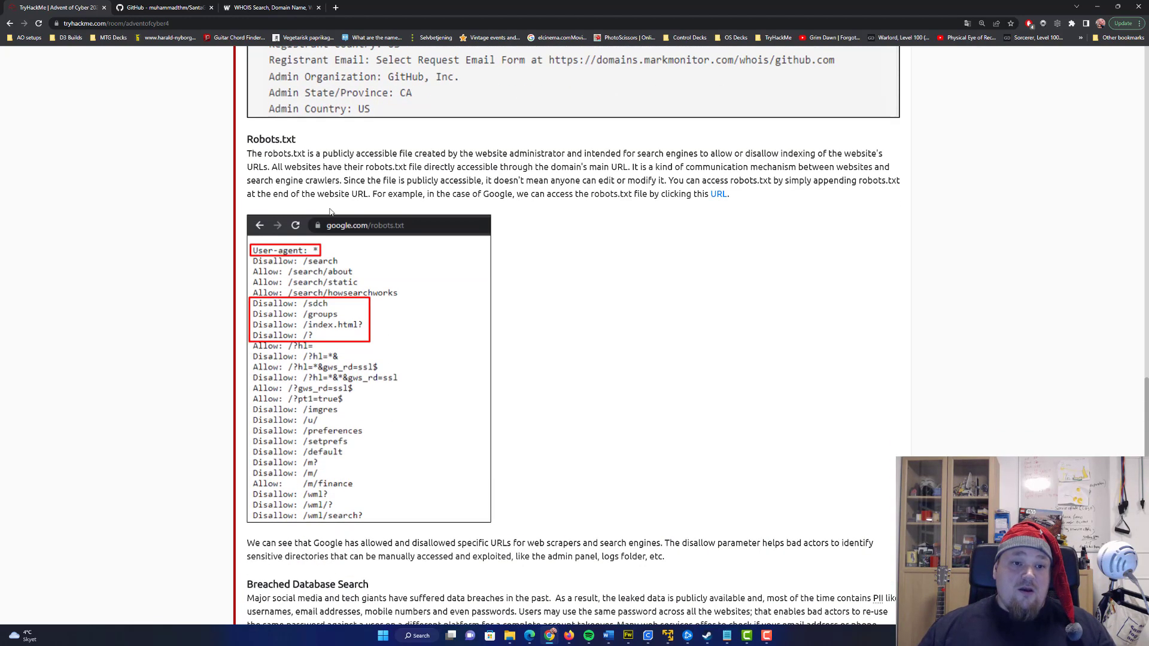
drag(311, 136, 220, 150)
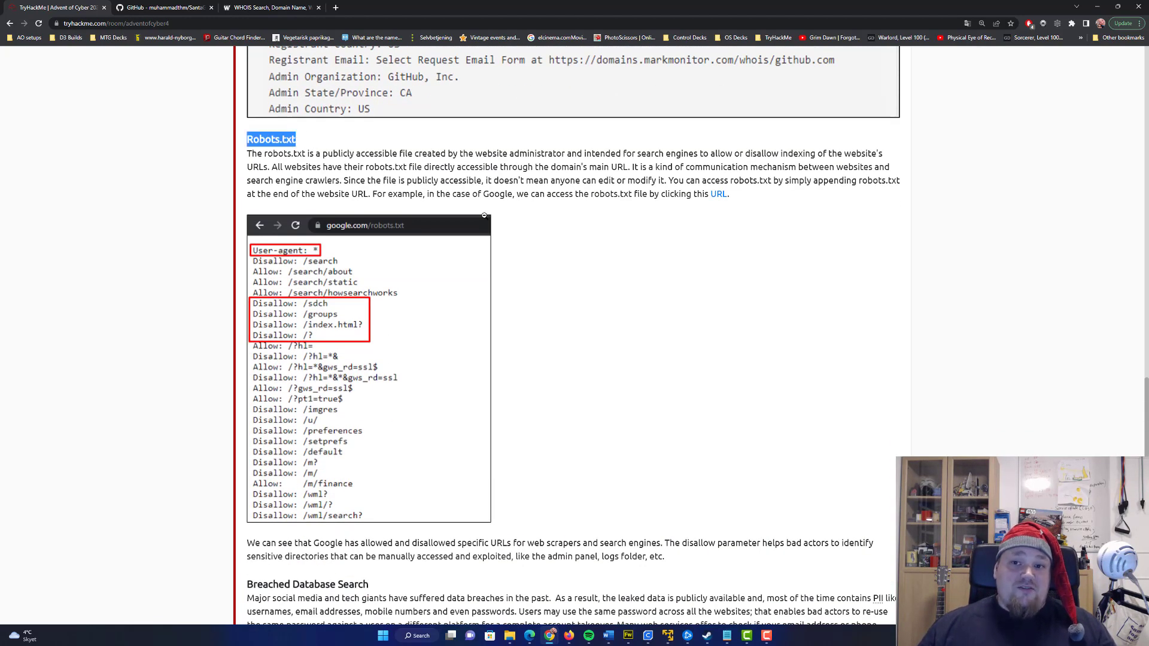
click(481, 221)
click(351, 183)
click(345, 264)
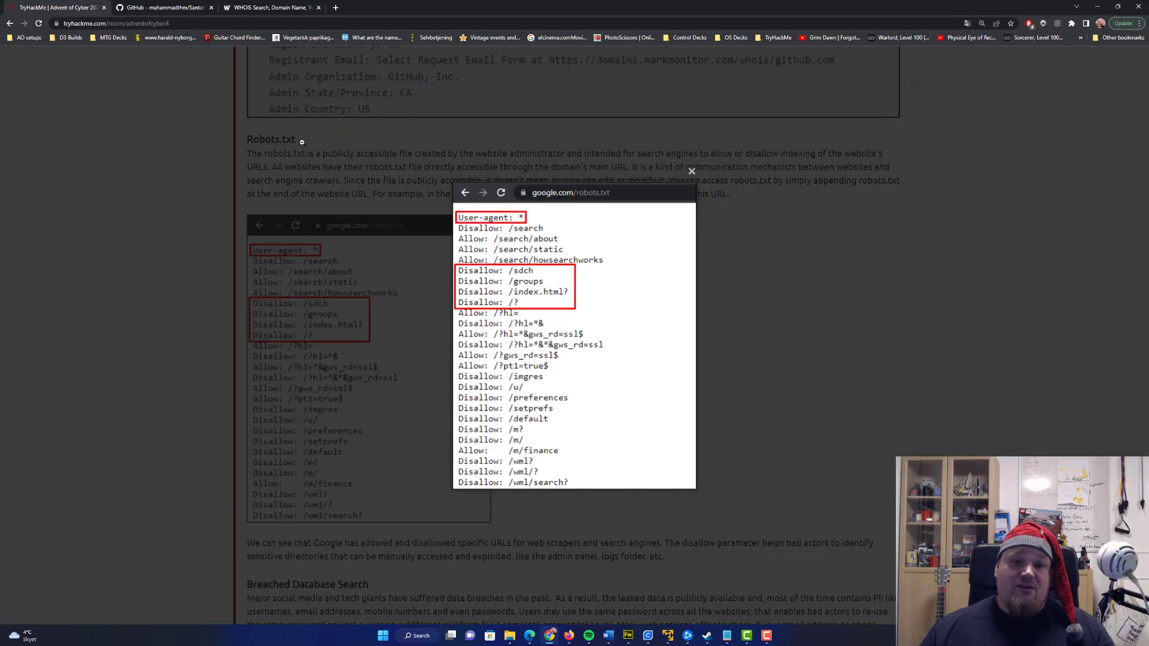
click(315, 164)
- Scroll down to the questions and select santagift.shop in the registrar question
scroll(458, 241, down, 5)
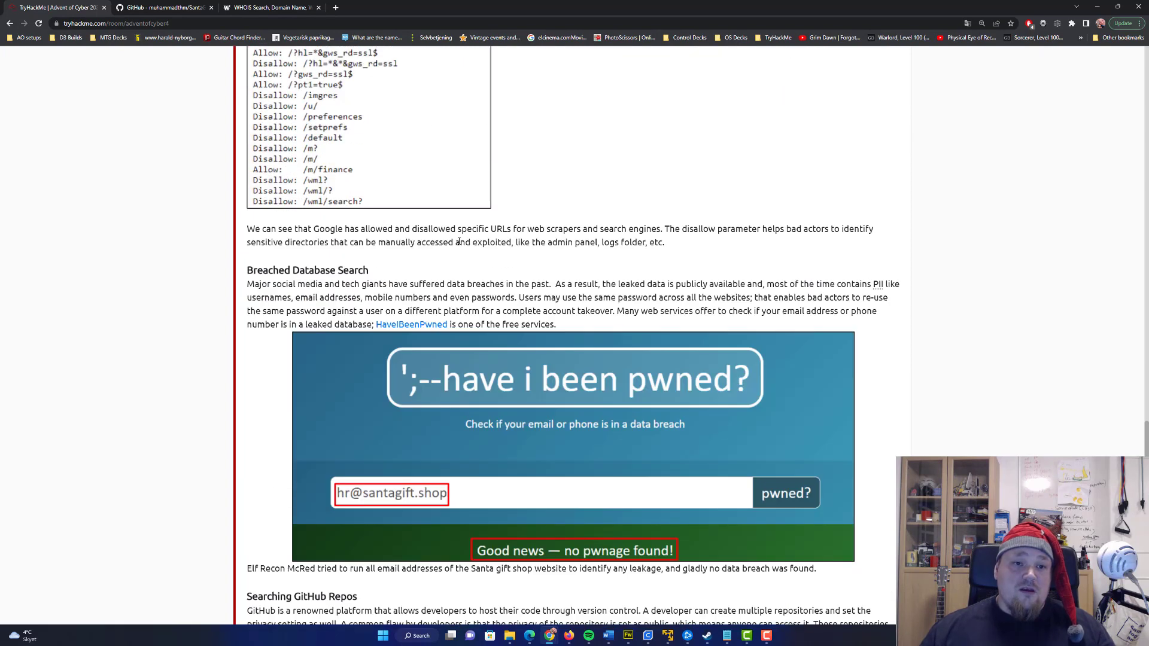
scroll(458, 241, down, 2)
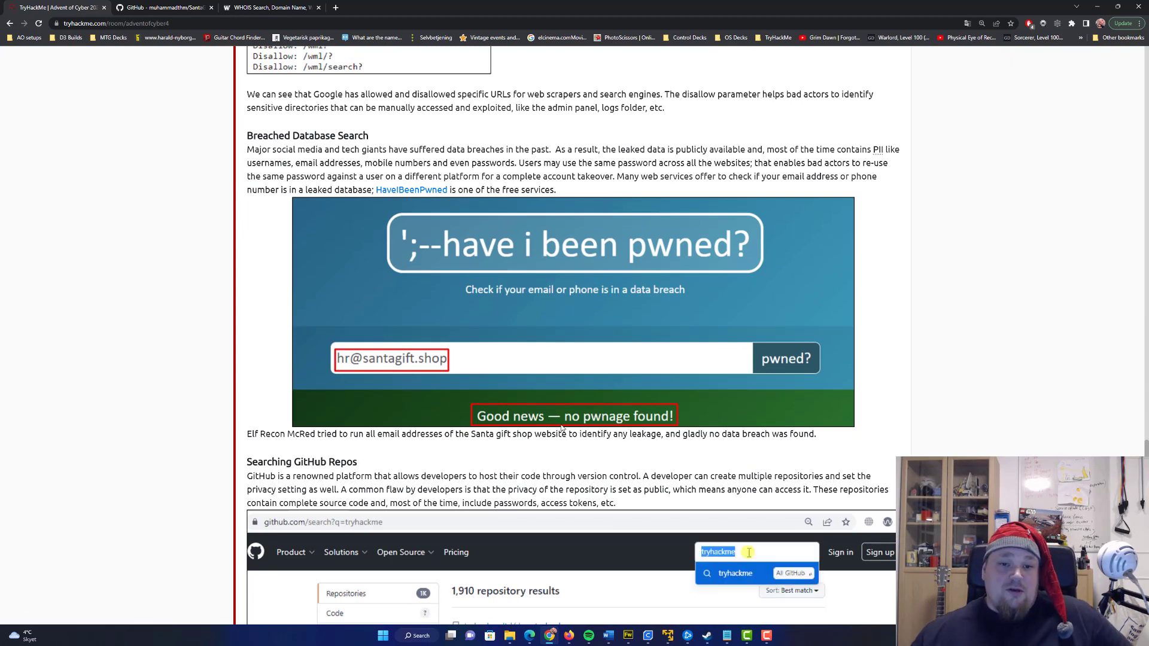
scroll(561, 427, down, 2)
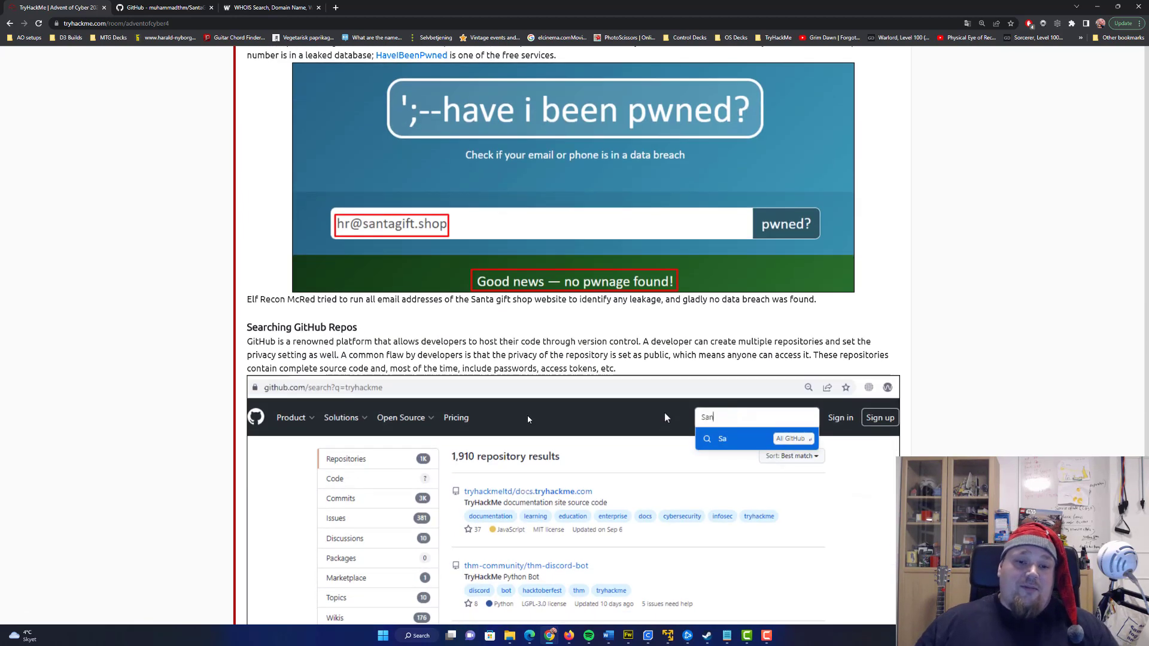
scroll(527, 419, down, 2)
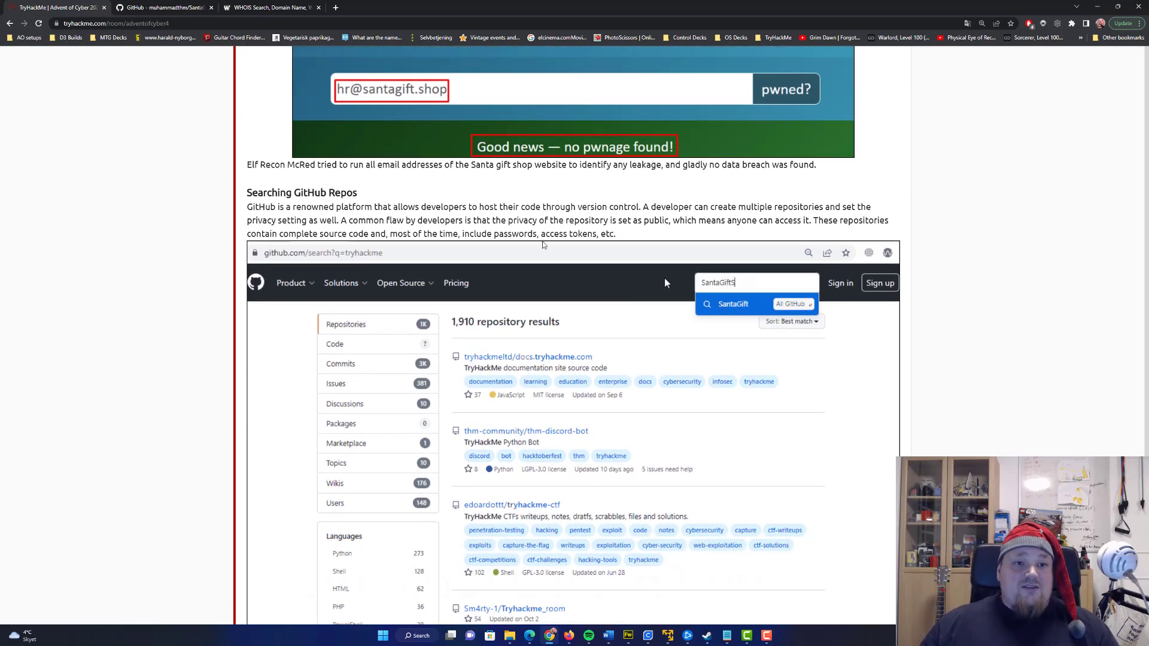
scroll(543, 244, down, 1)
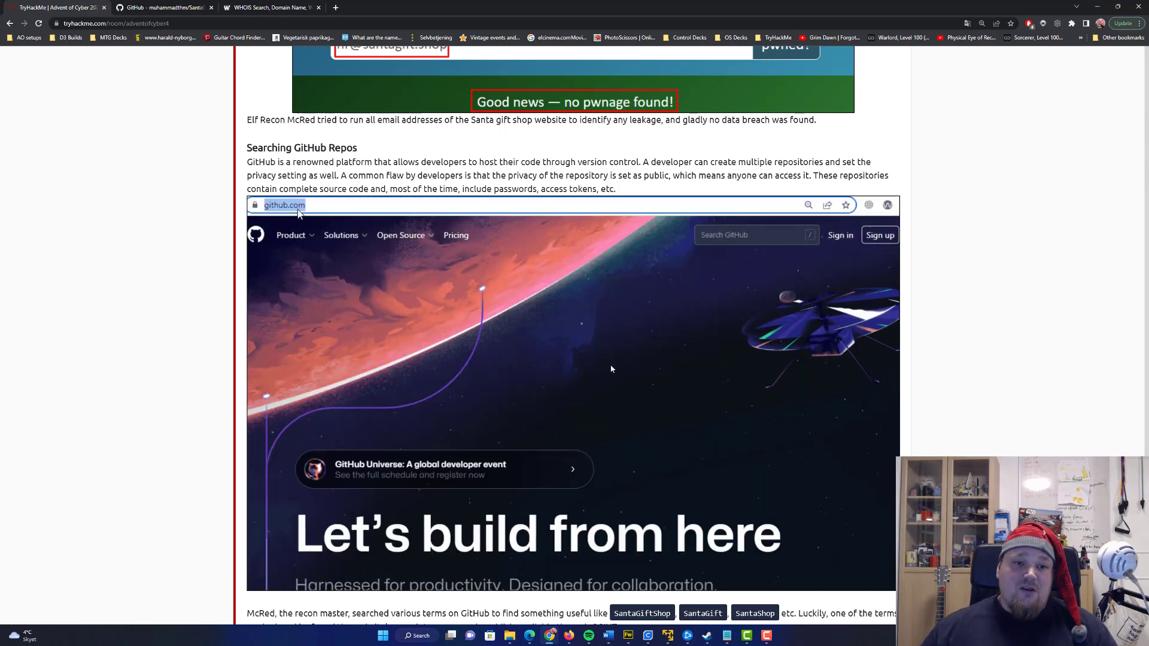
scroll(529, 448, down, 2)
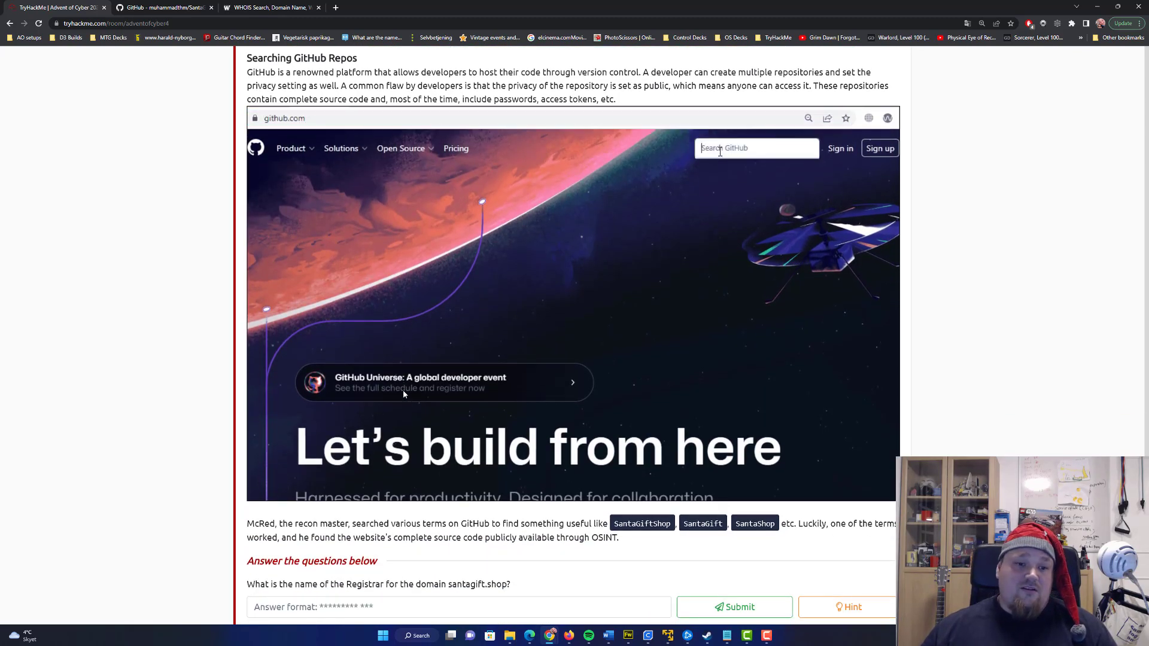
scroll(404, 391, down, 5)
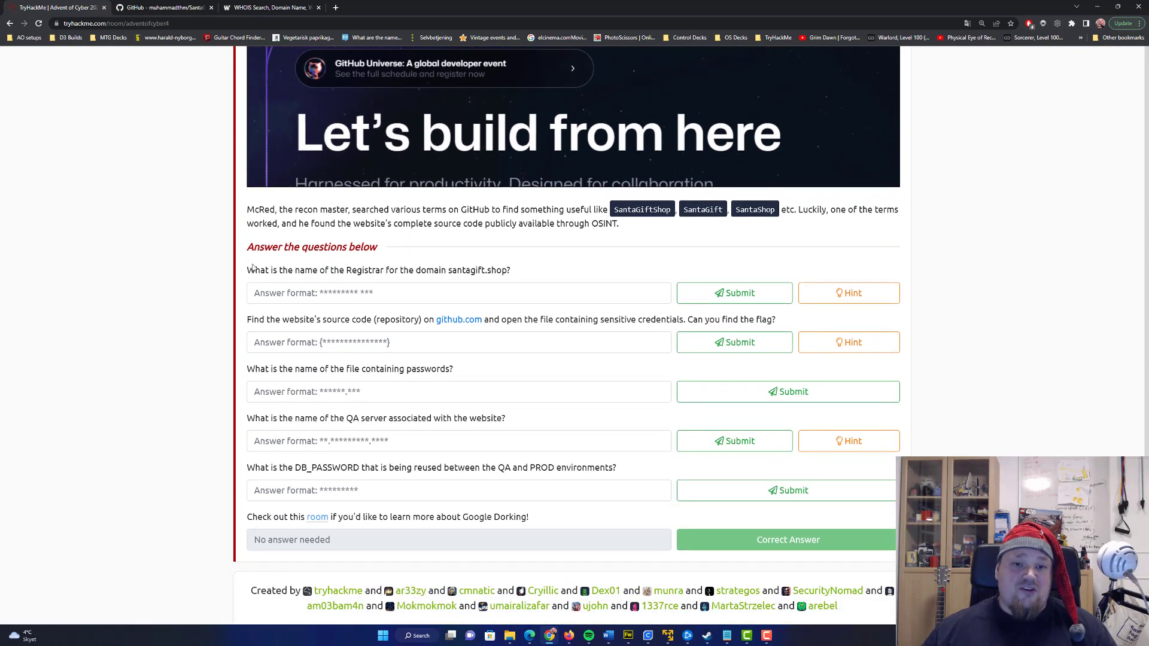
drag(242, 270, 508, 270)
key(ctrl+c)
click(448, 270)
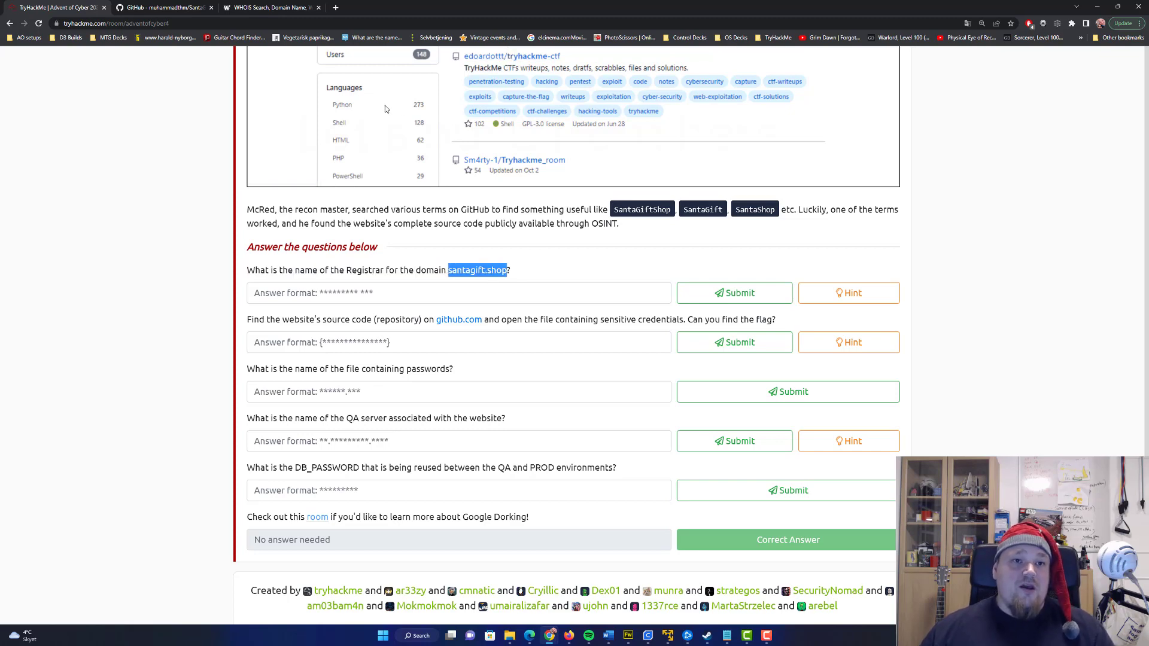
- Run a who.is lookup on santagift.shop and select its registrar name, NAMECHEAP INC
click(250, 9)
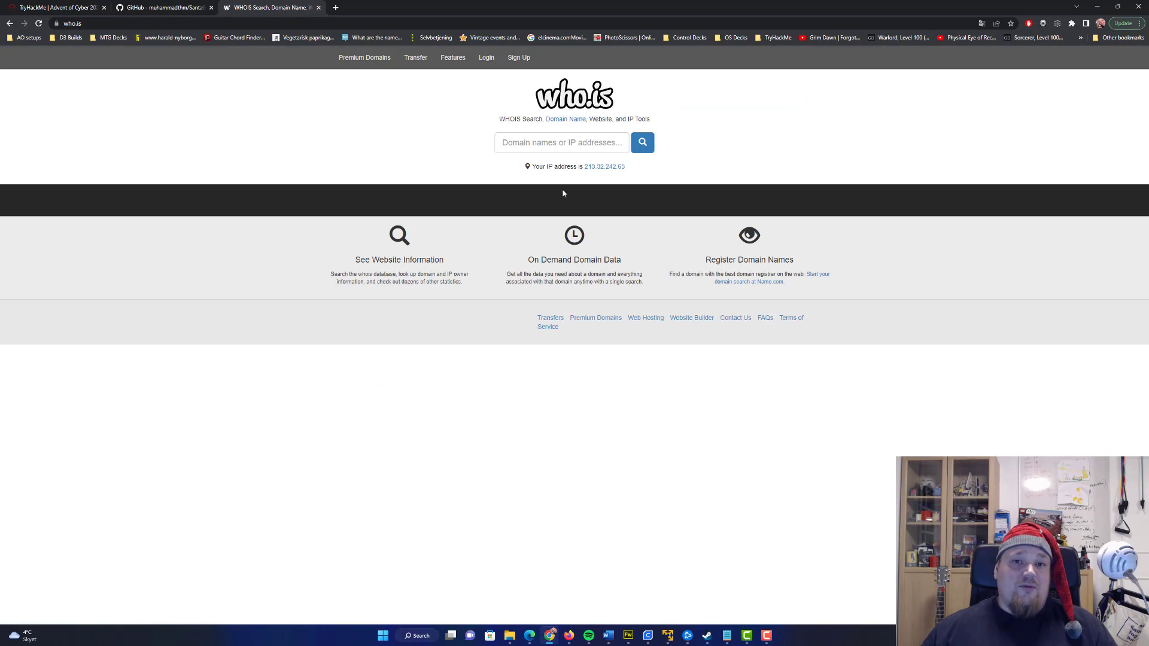
key(ctrl+plus)
key(ctrl+plus)
key(ctrl+plus)
key(ctrl+plus)
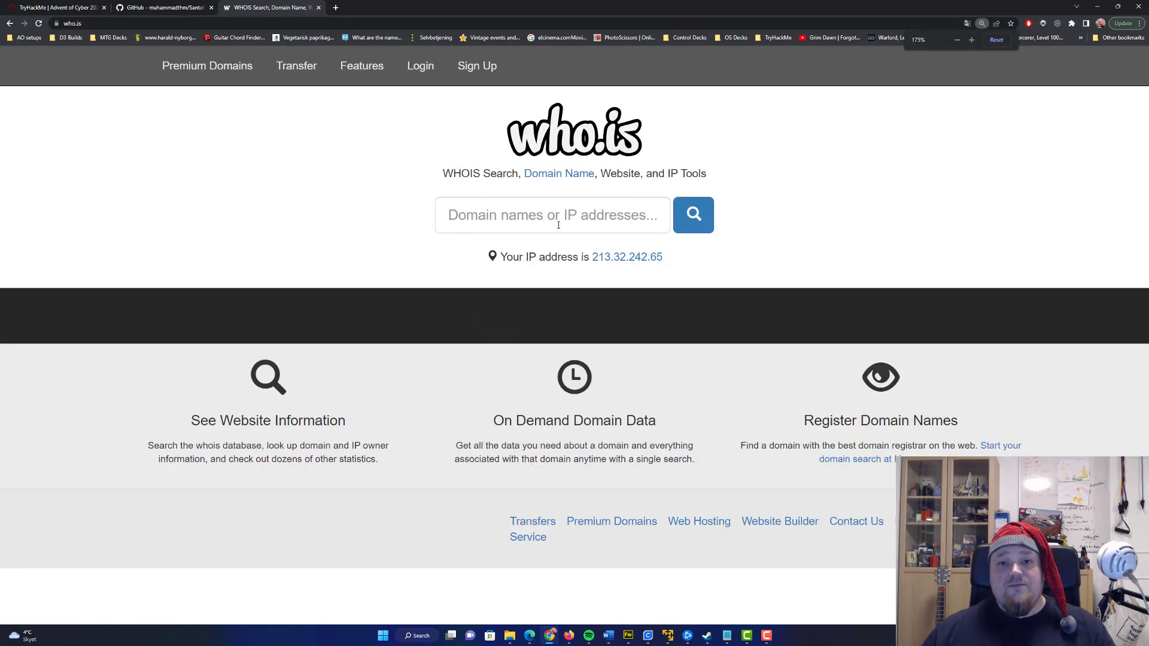
click(556, 218)
key(ctrl+v)
click(694, 216)
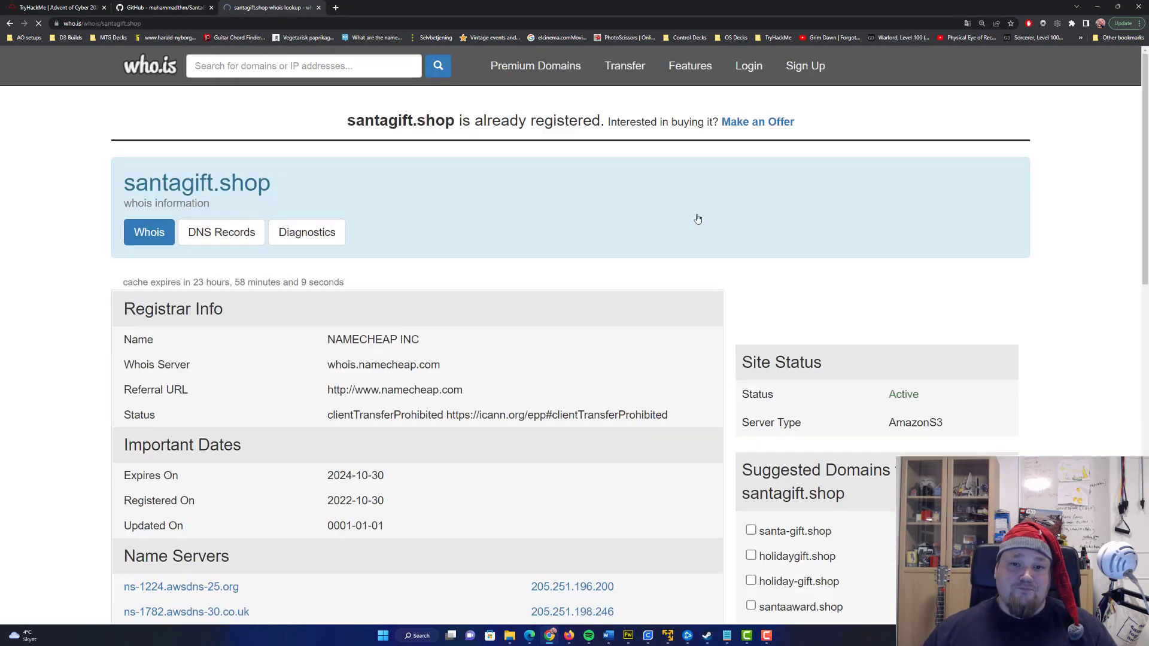
scroll(532, 306, down, 4)
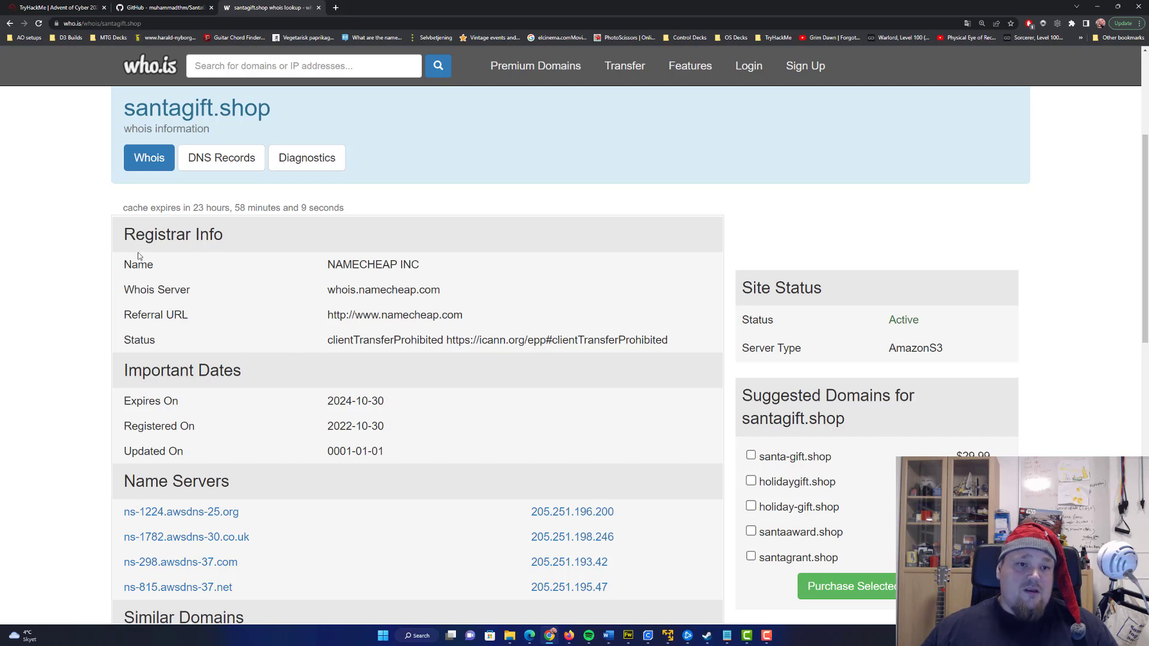
drag(328, 264, 448, 264)
key(ctrl+c)
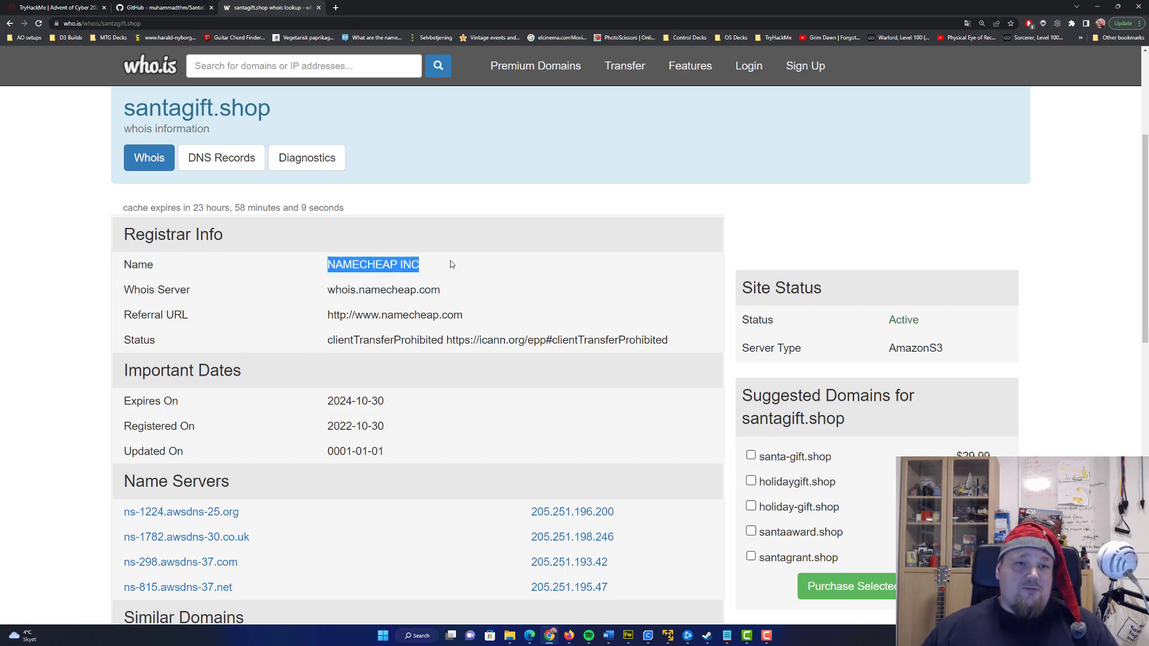
click(62, 8)
- Submit NAMECHEAP INC as the santagift.shop registrar answer
click(350, 295)
key(ctrl+v)
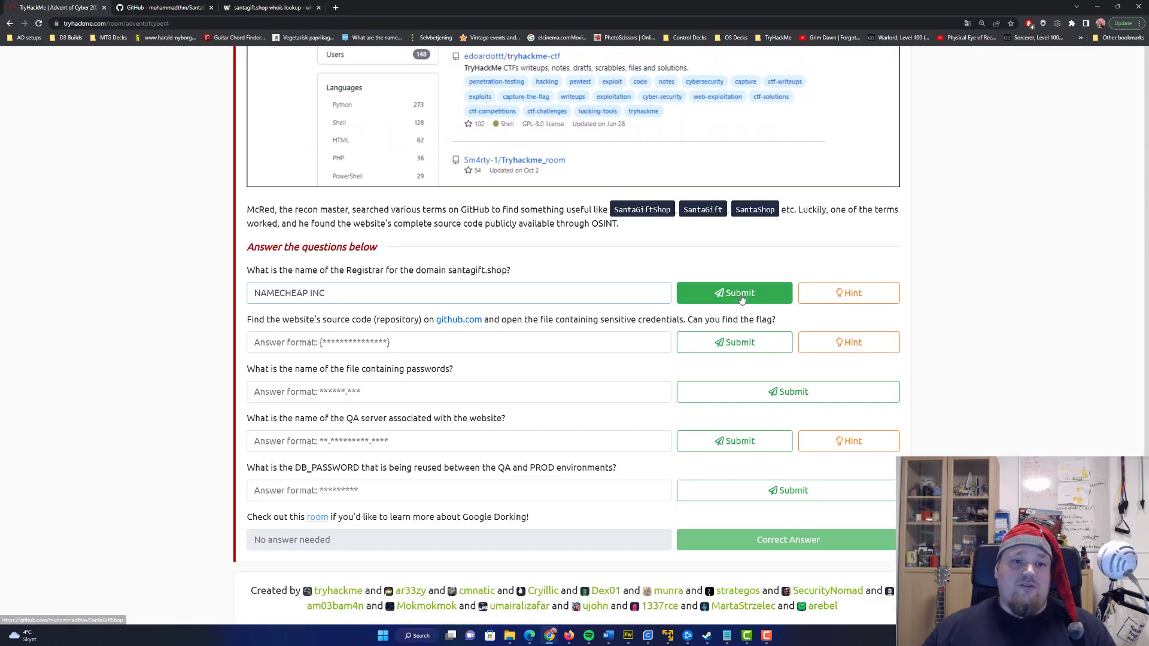
click(735, 292)
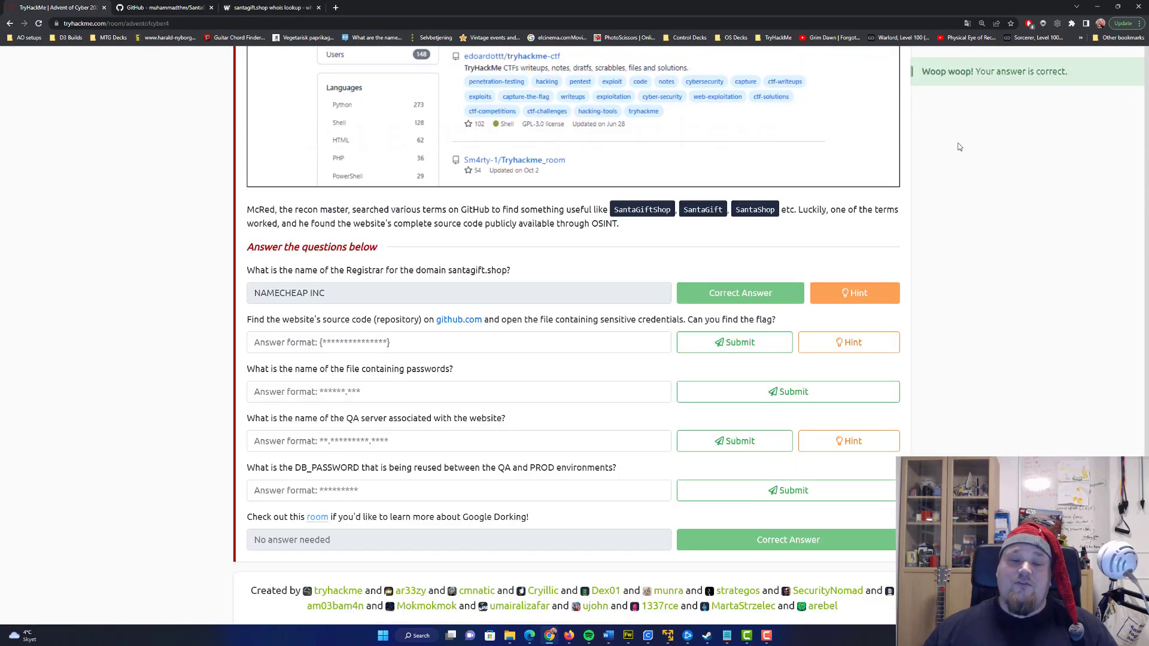
- Read the source code and GitHub flag questions about santagift.shop
drag(246, 321, 379, 321)
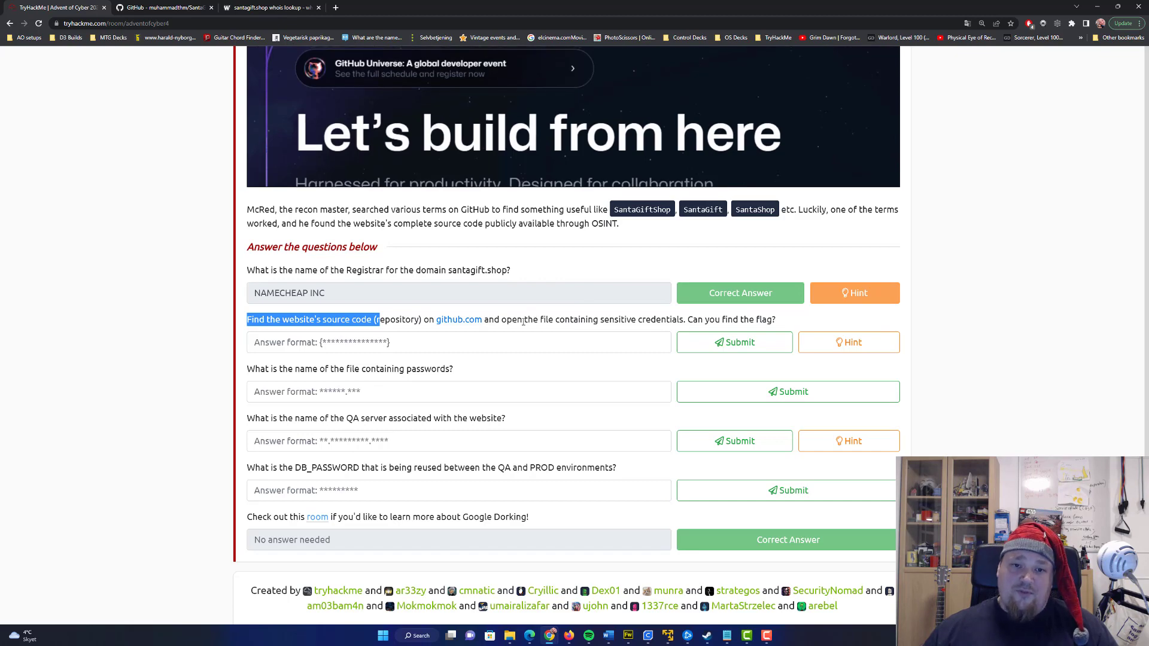
drag(565, 317, 759, 320)
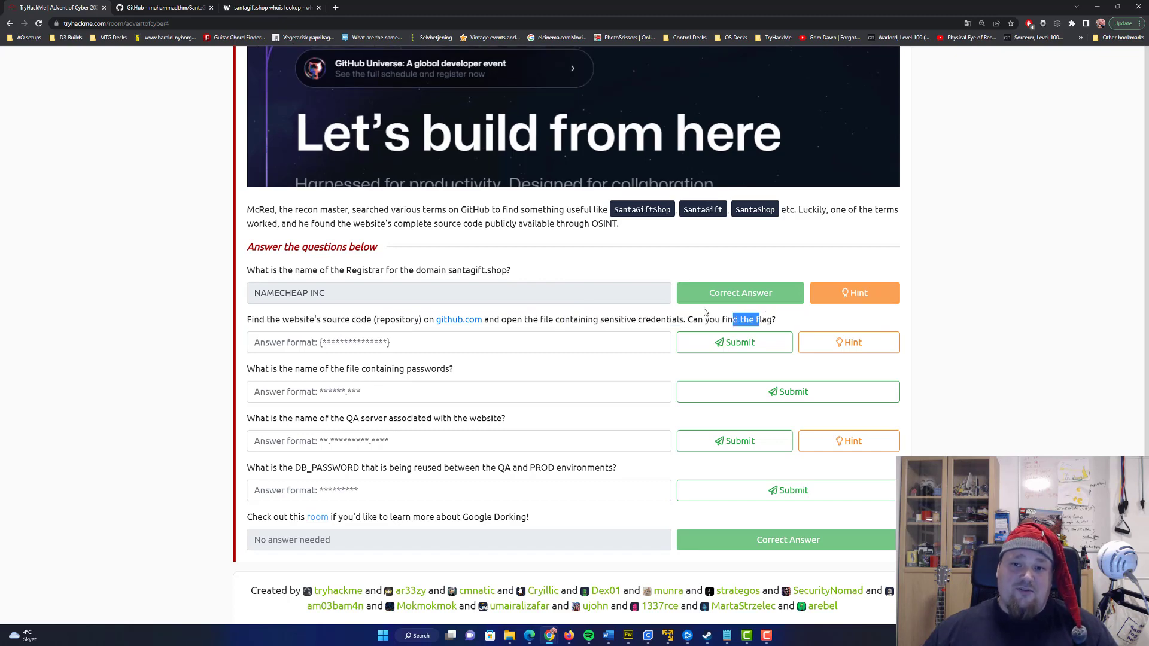
scroll(586, 308, up, 7)
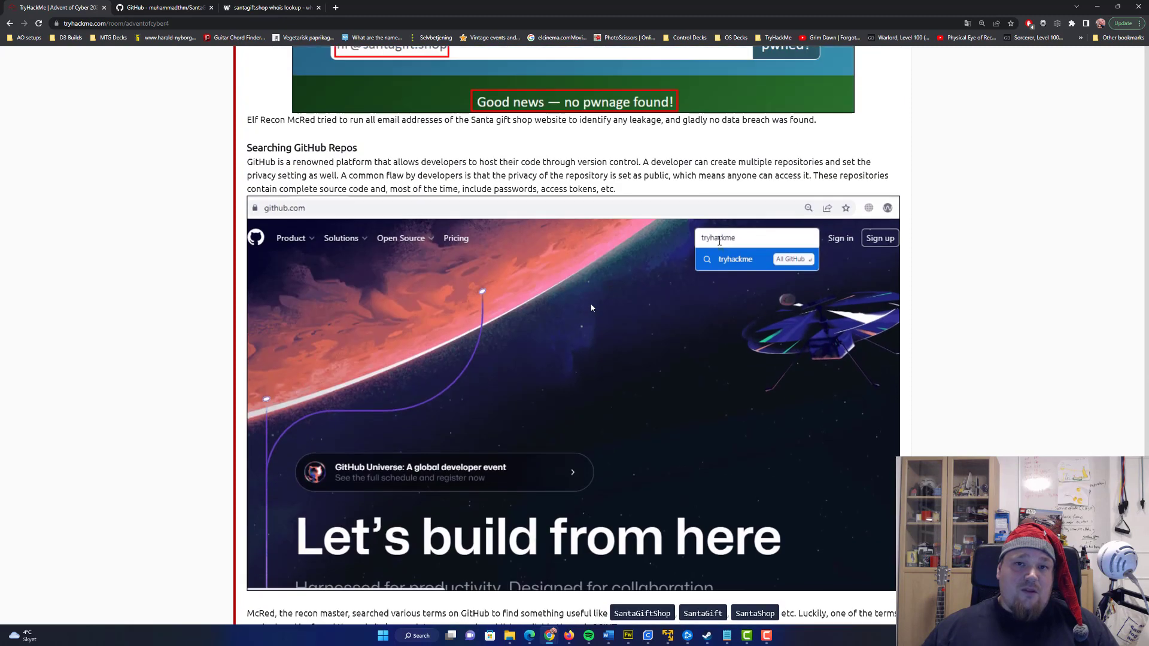
scroll(558, 377, down, 5)
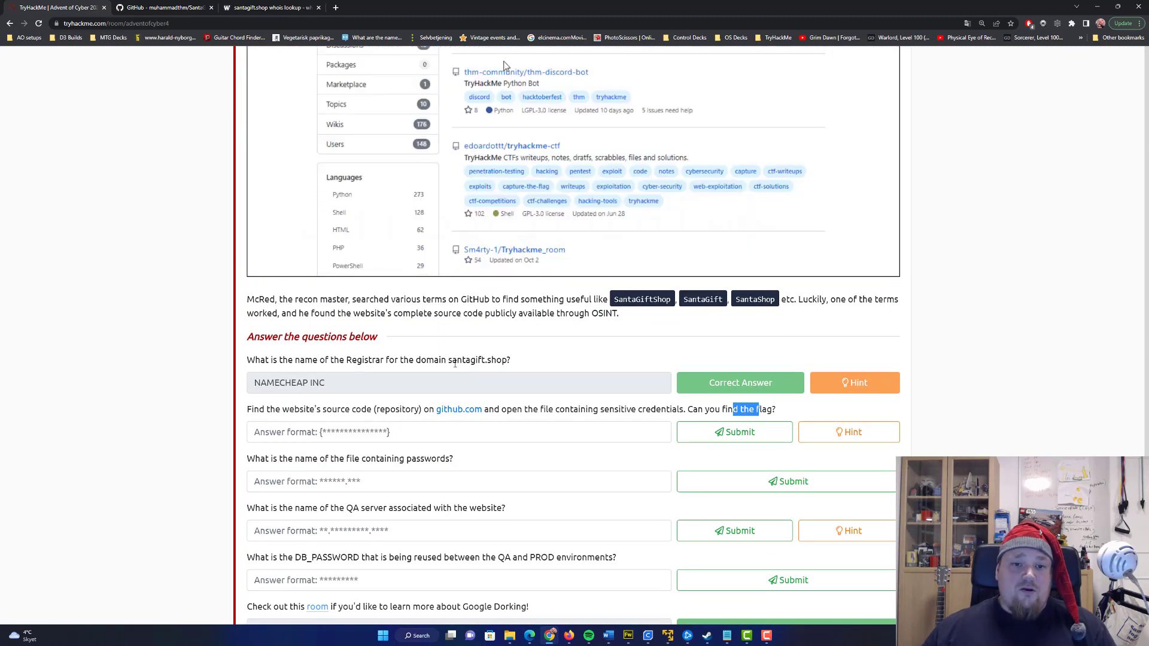
drag(449, 359, 507, 359)
key(ctrl+c)
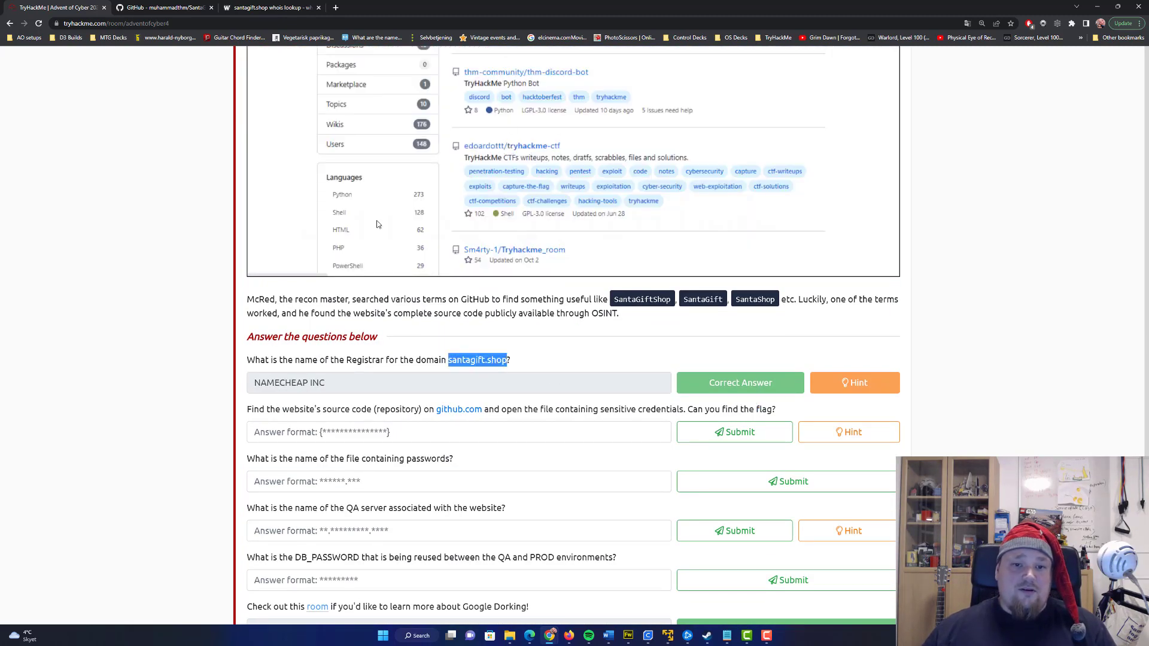
- Search GitHub for santagift.shop, open SantaGiftShop's config.php and select the line 2 flag
key(ctrl+Tab)
key(slash)
key(ctrl+v)
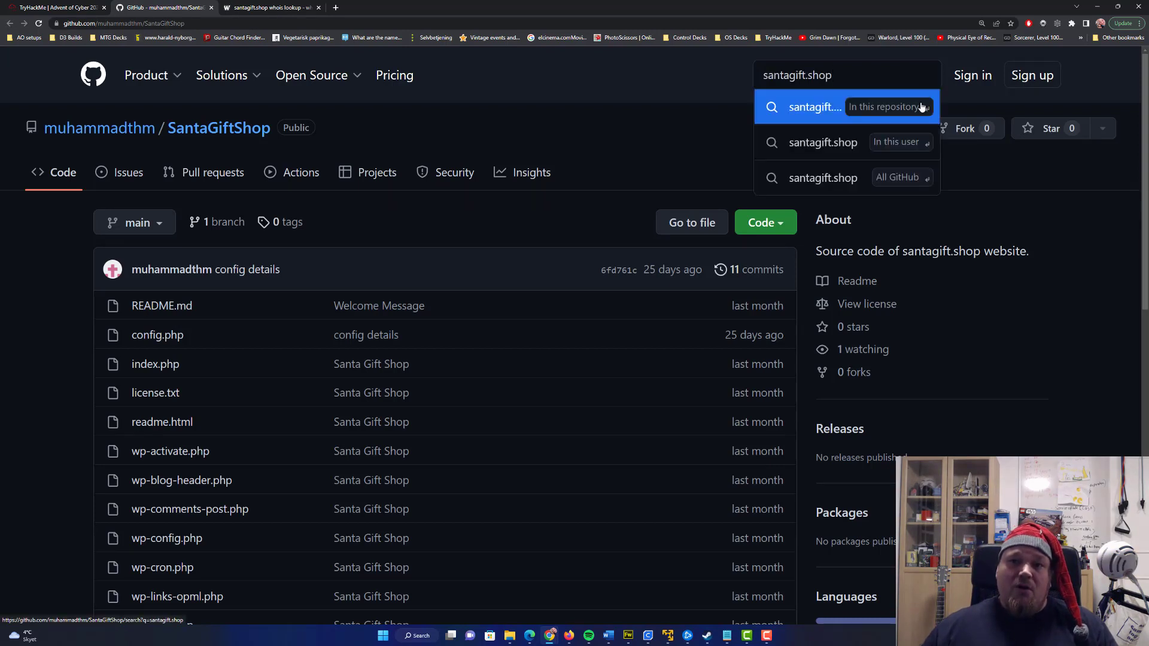
click(807, 143)
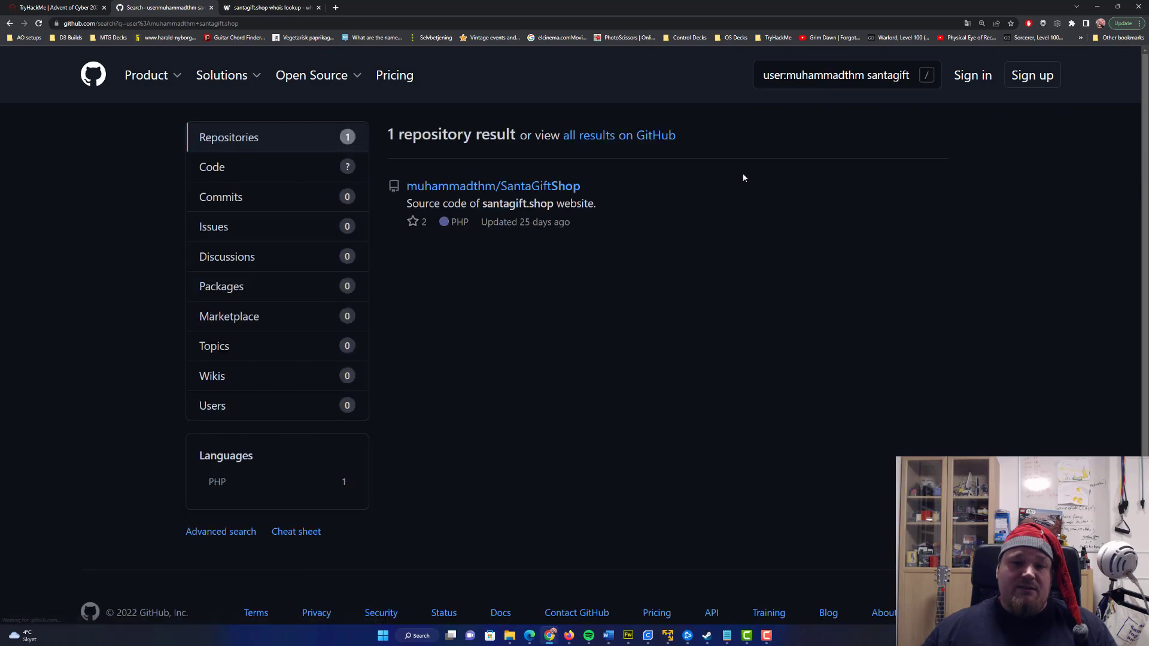
click(458, 189)
scroll(251, 357, down, 1)
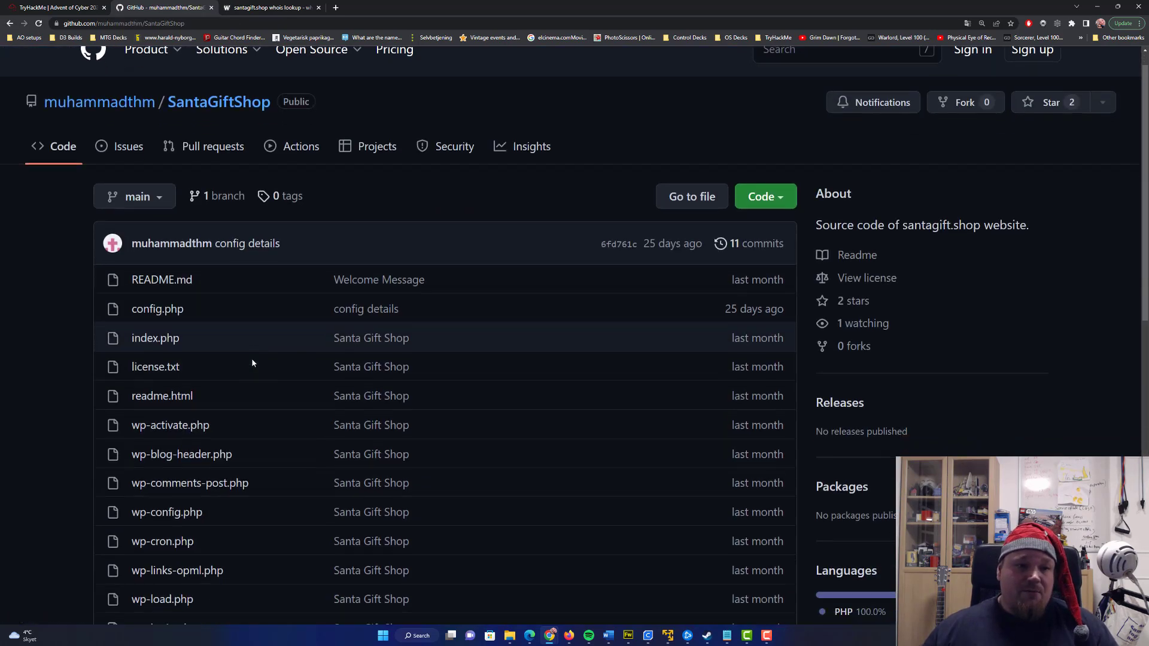
scroll(251, 358, down, 2)
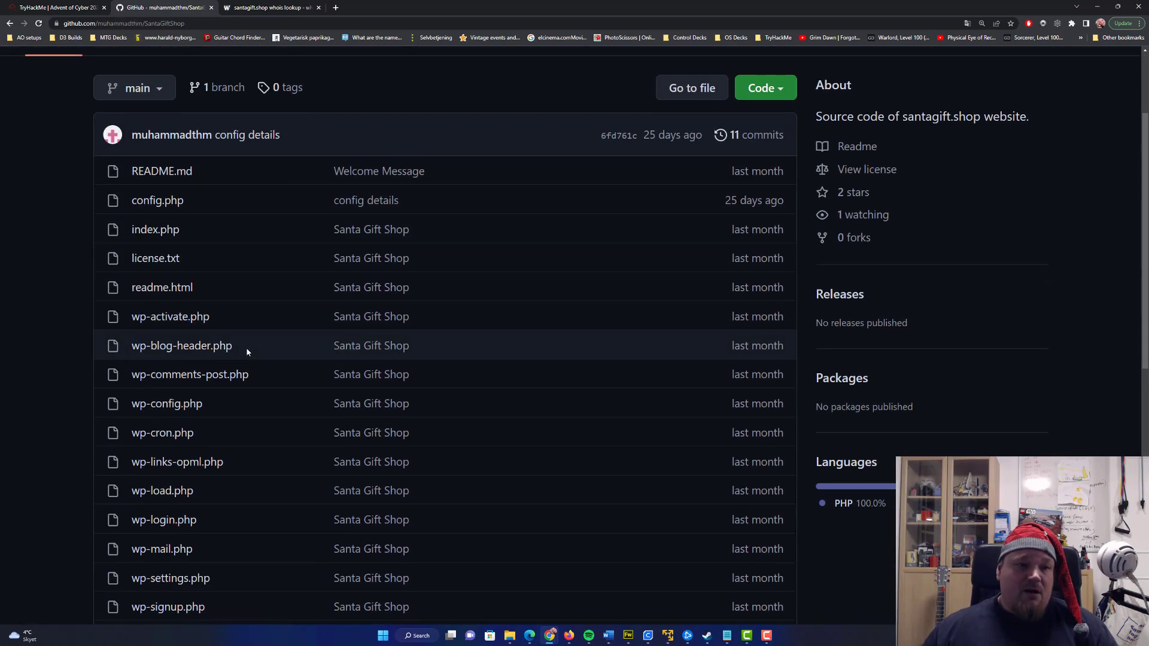
click(197, 206)
scroll(470, 403, down, 3)
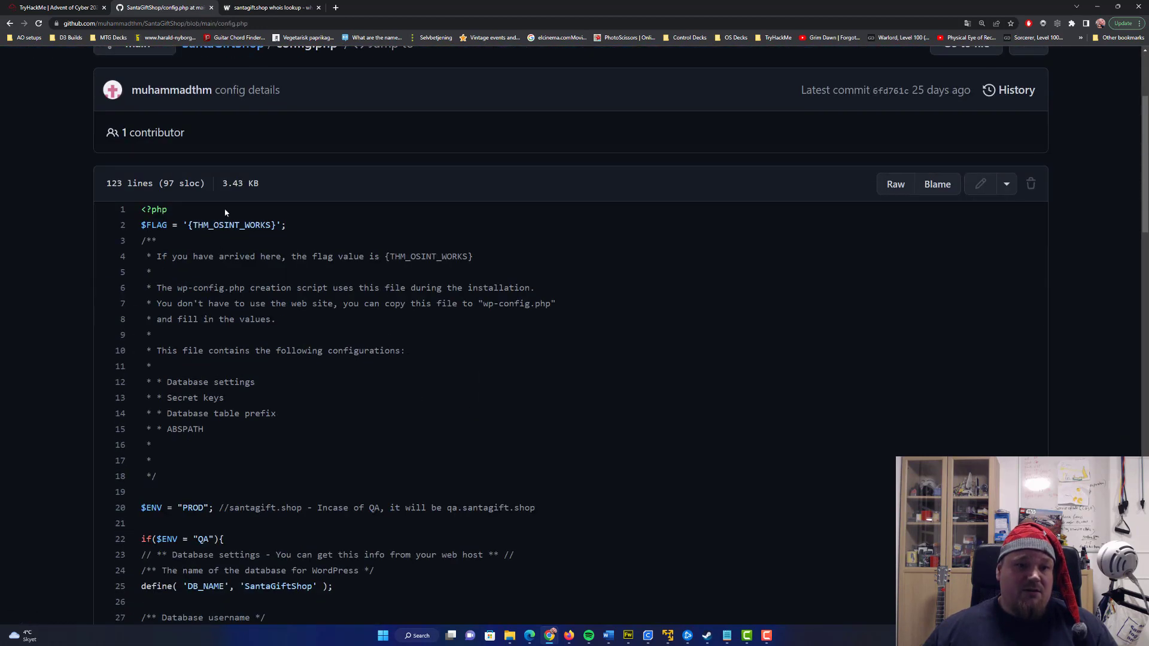
drag(192, 225, 282, 234)
key(ctrl+c)
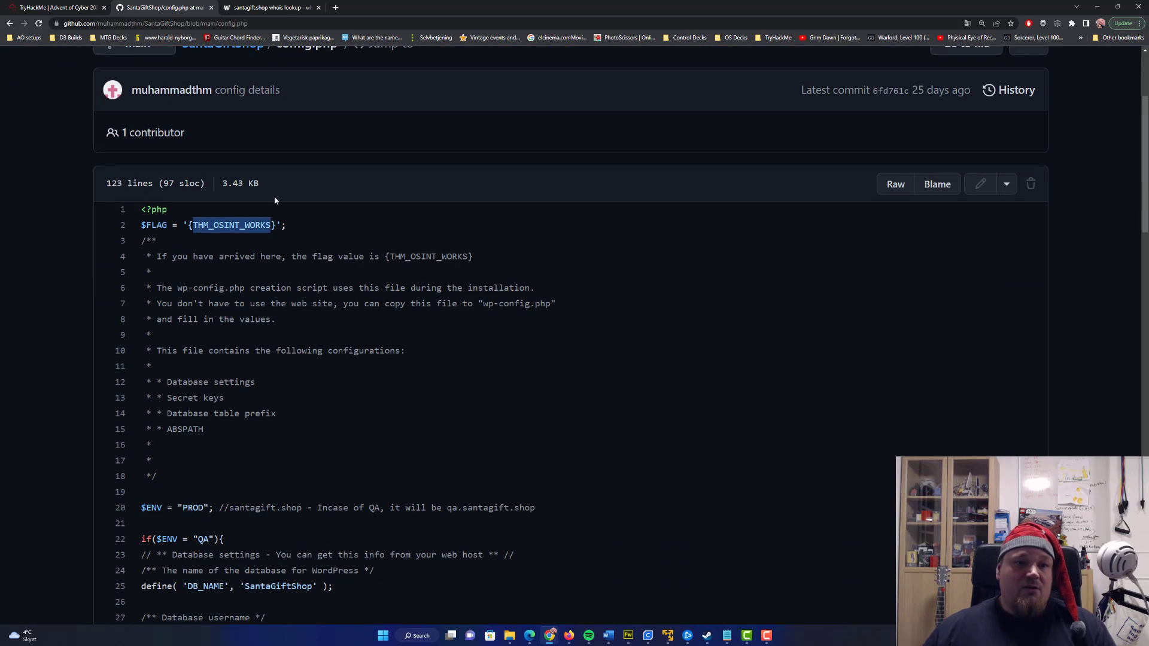
click(57, 7)
- Submit {THM_OSINT_WORKS} as the flag answer and dismiss the correct-answer notice
click(357, 432)
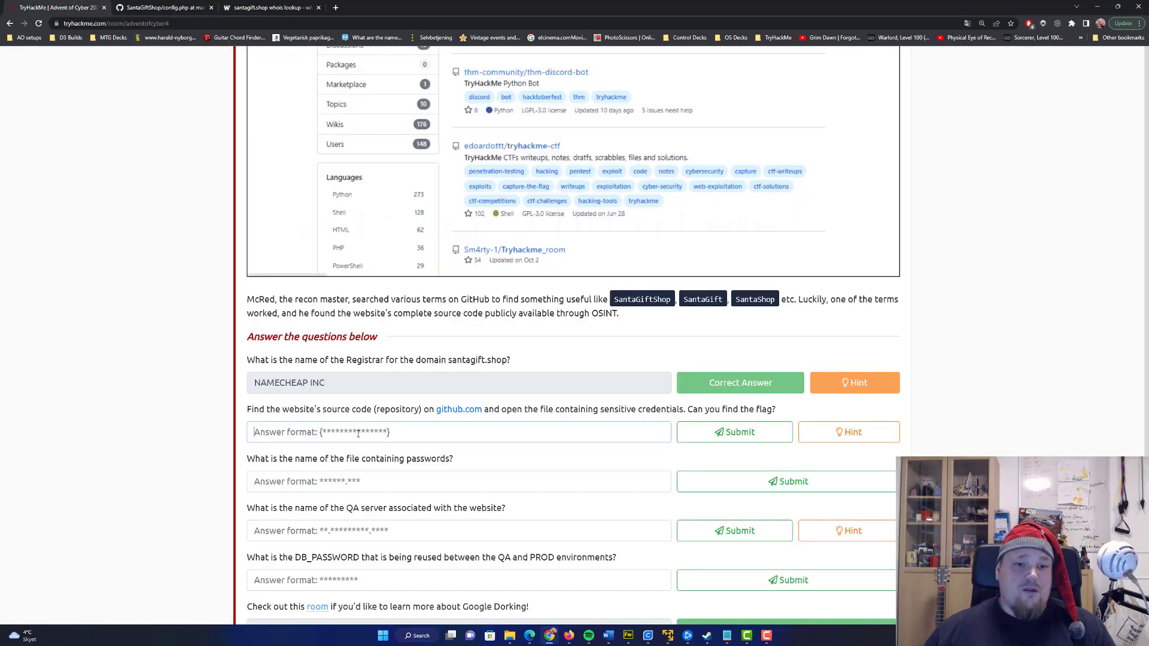
text({)
key(ctrl+v)
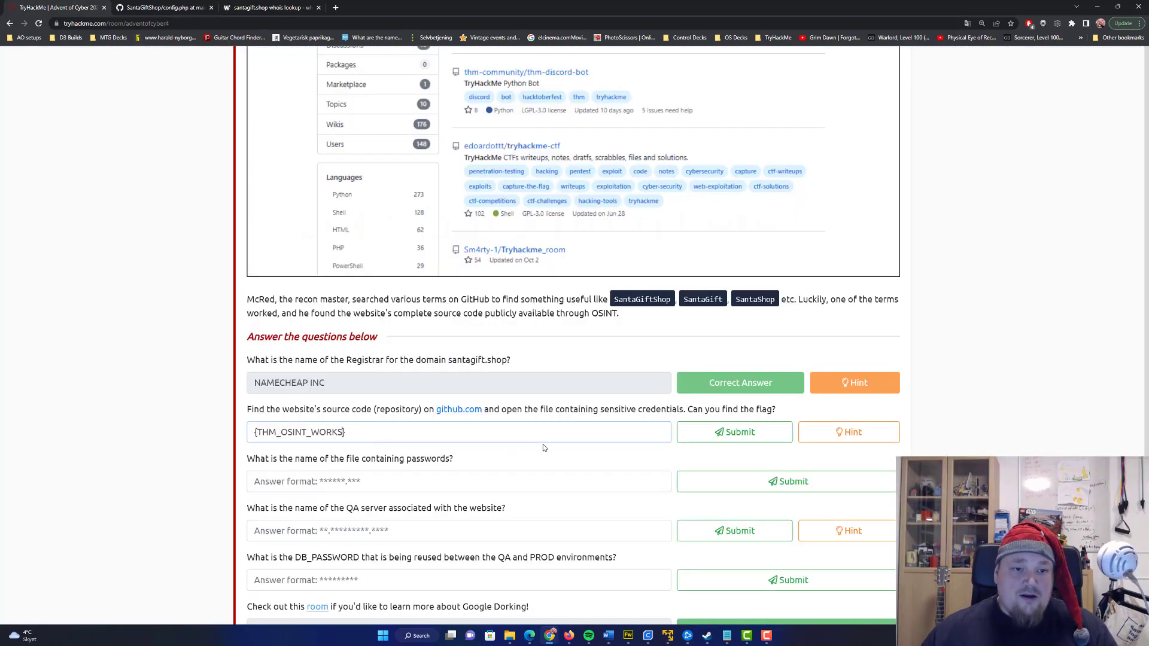
click(766, 435)
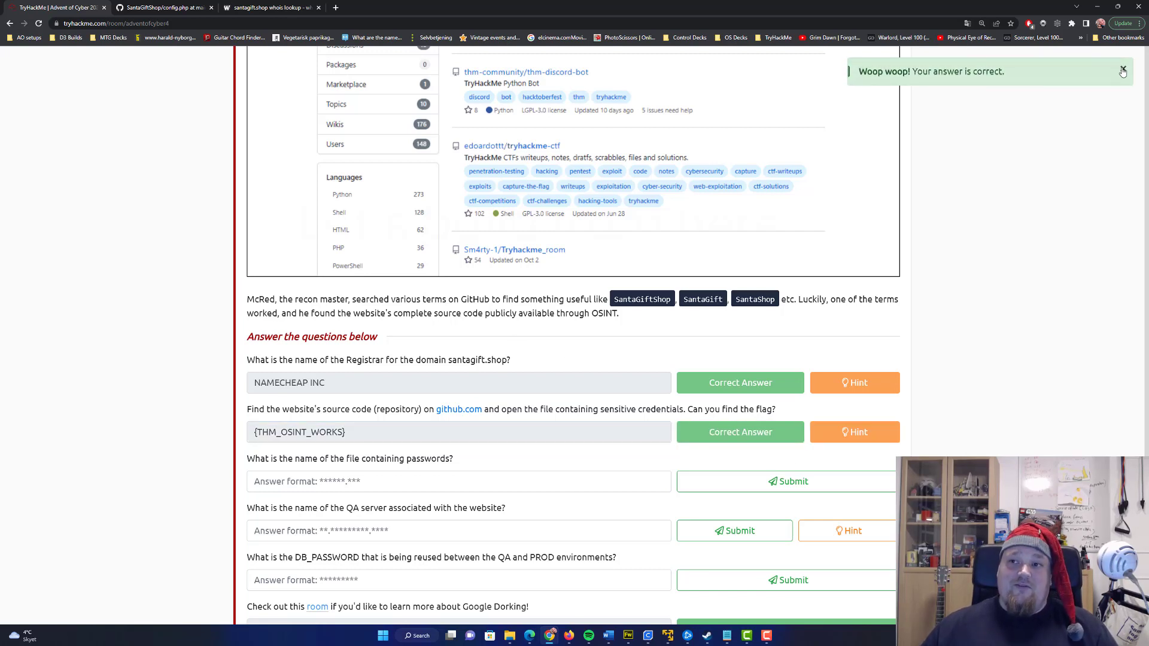
click(1122, 71)
- Answer the password file question with config.php and submit it
drag(362, 432, 369, 457)
click(386, 458)
click(376, 467)
double_click(383, 459)
click(451, 458)
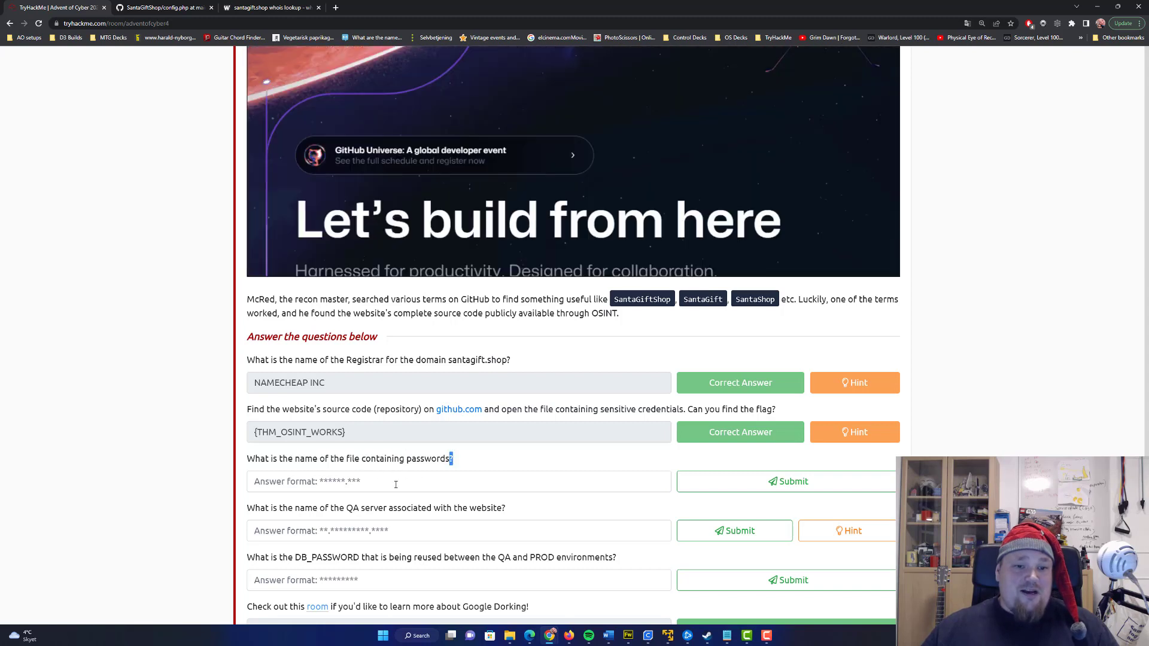
click(381, 483)
text(config.php)
click(770, 476)
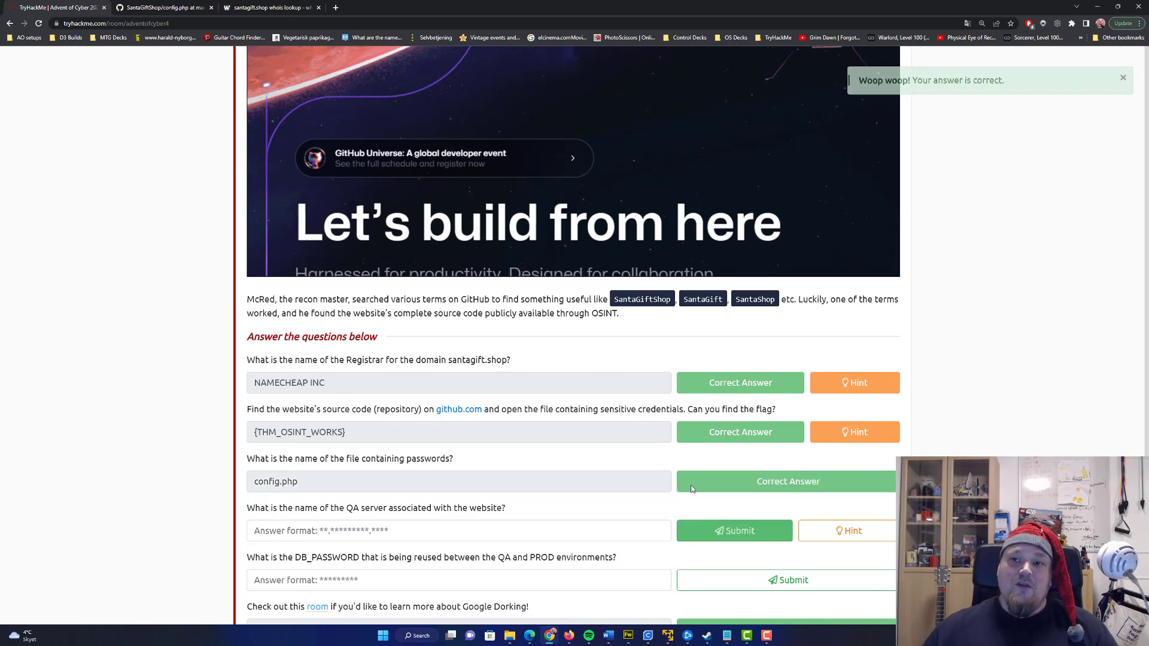
- Go back to the GitHub config.php page and clear the flag highlight
scroll(656, 470, down, 2)
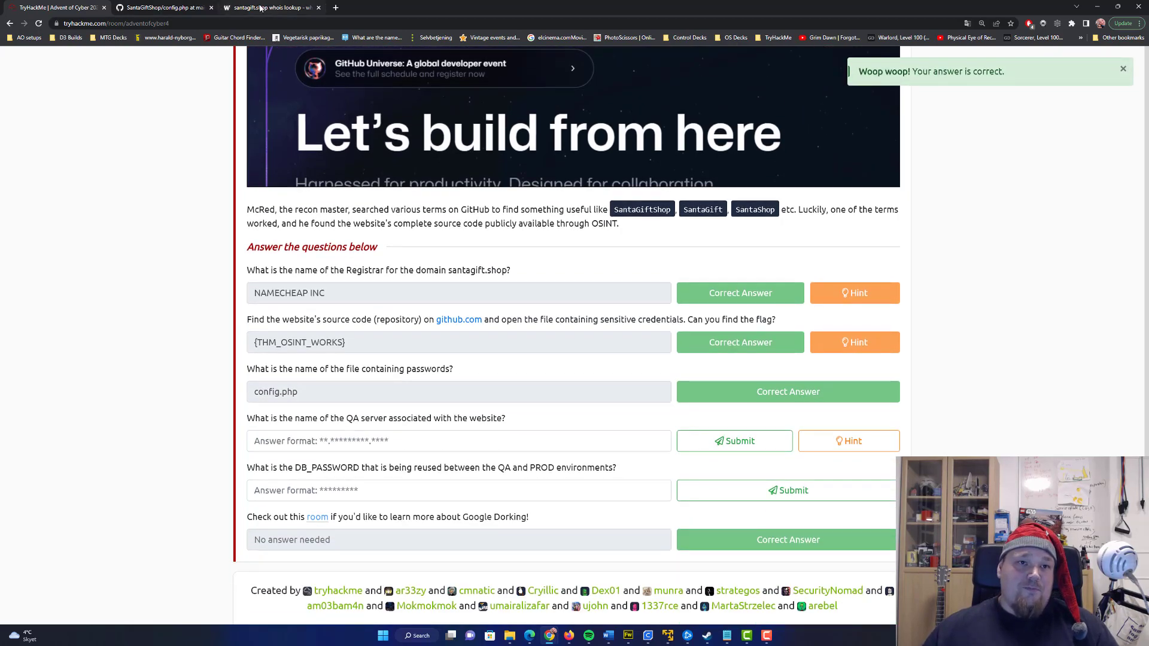
click(261, 8)
click(168, 7)
click(259, 330)
- Read the QA server question in TryHackMe and check its hint
key(alt+Left)
scroll(127, 342, down, 1)
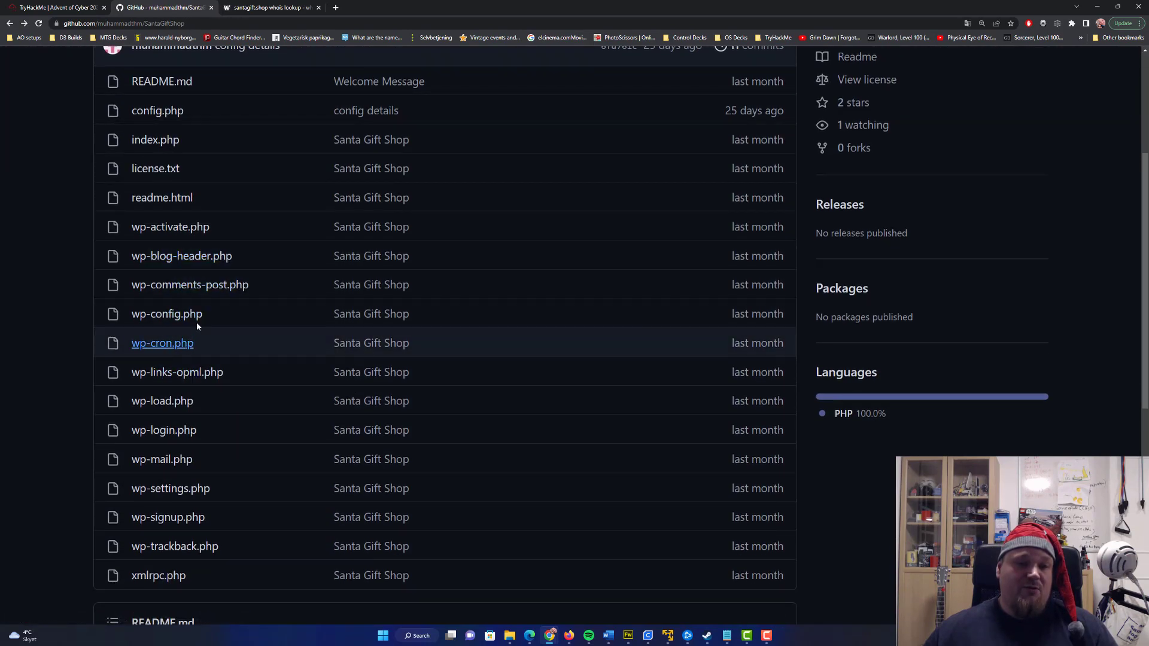
key(ctrl+shift+Tab)
scroll(368, 383, down, 1)
drag(267, 386, 506, 386)
click(506, 386)
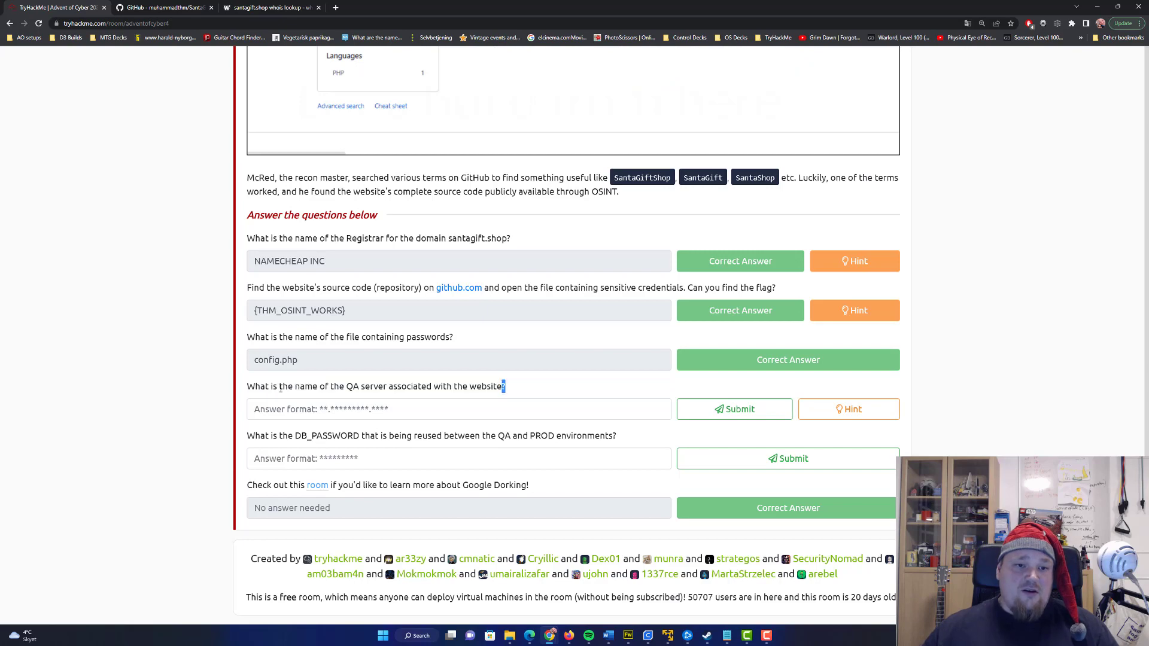
drag(255, 386, 391, 386)
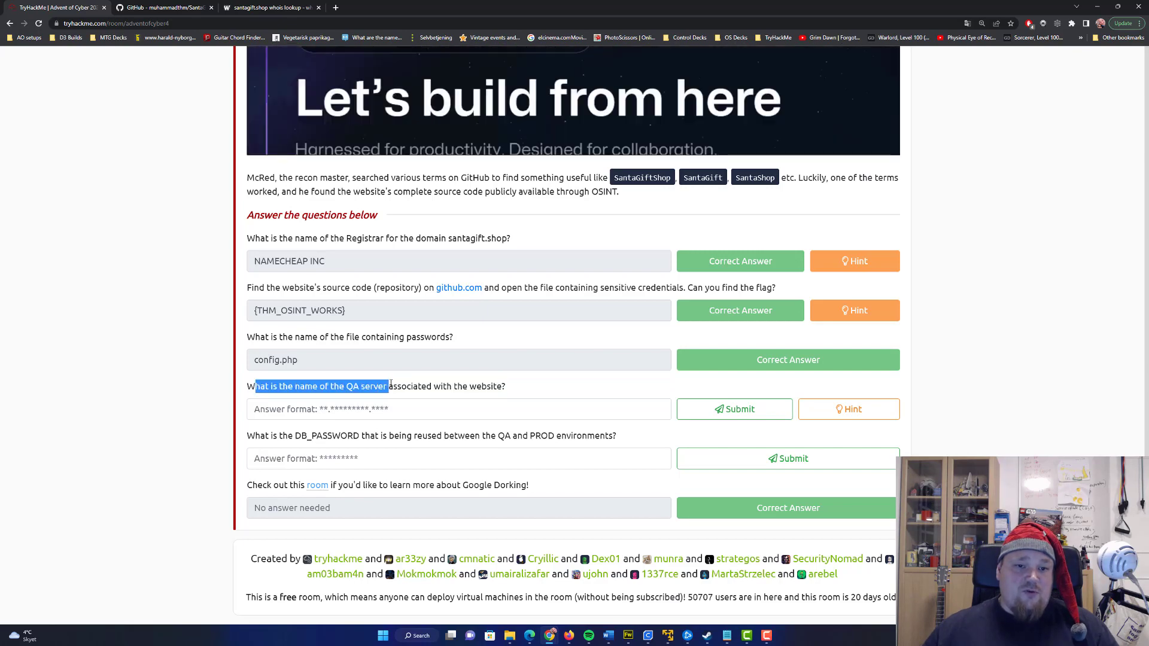
click(866, 408)
drag(452, 106, 627, 105)
click(576, 390)
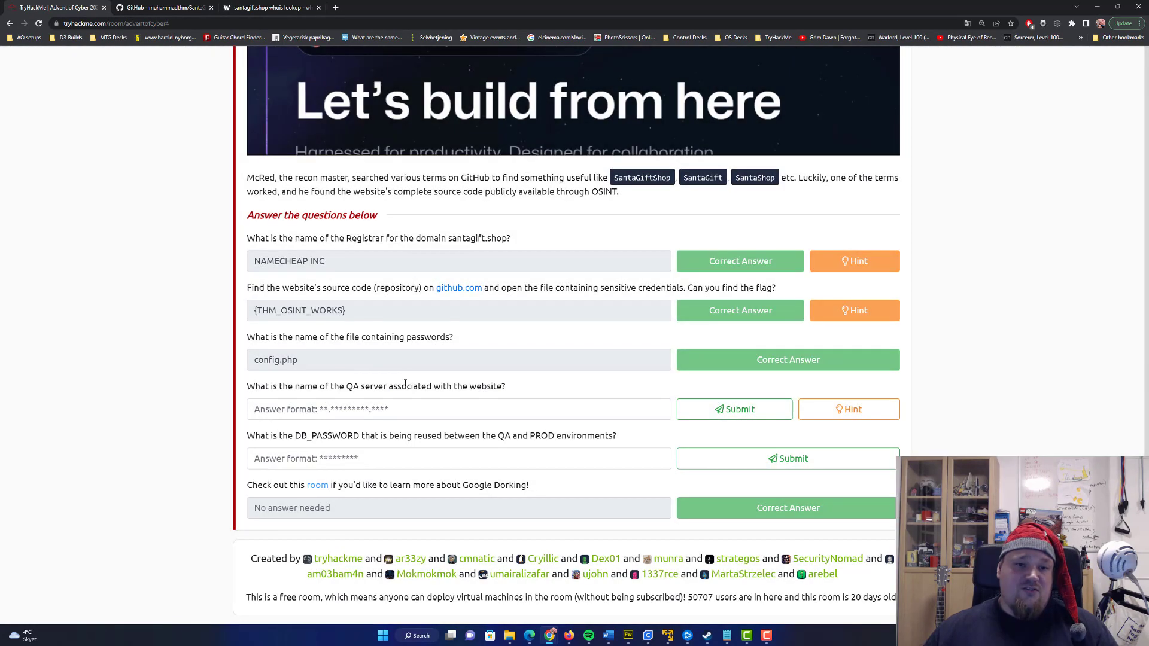
- Copy qa.santagift.shop from line 20 of config.php and submit it as the QA server answer
click(148, 9)
scroll(236, 225, up, 1)
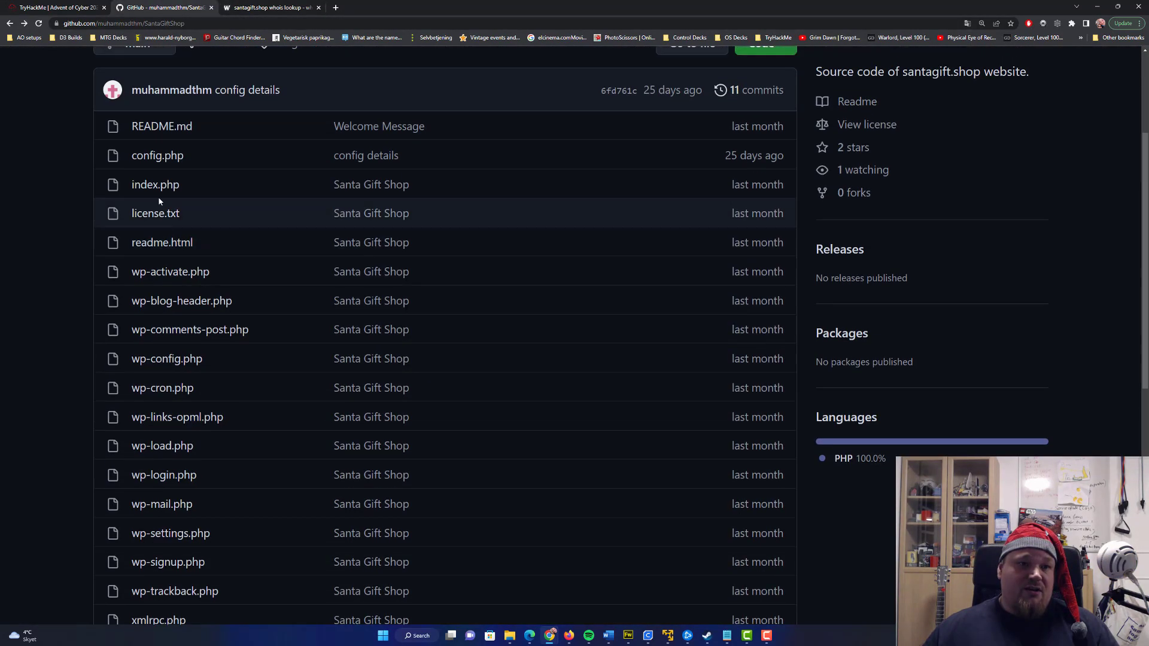
click(152, 154)
scroll(263, 406, down, 2)
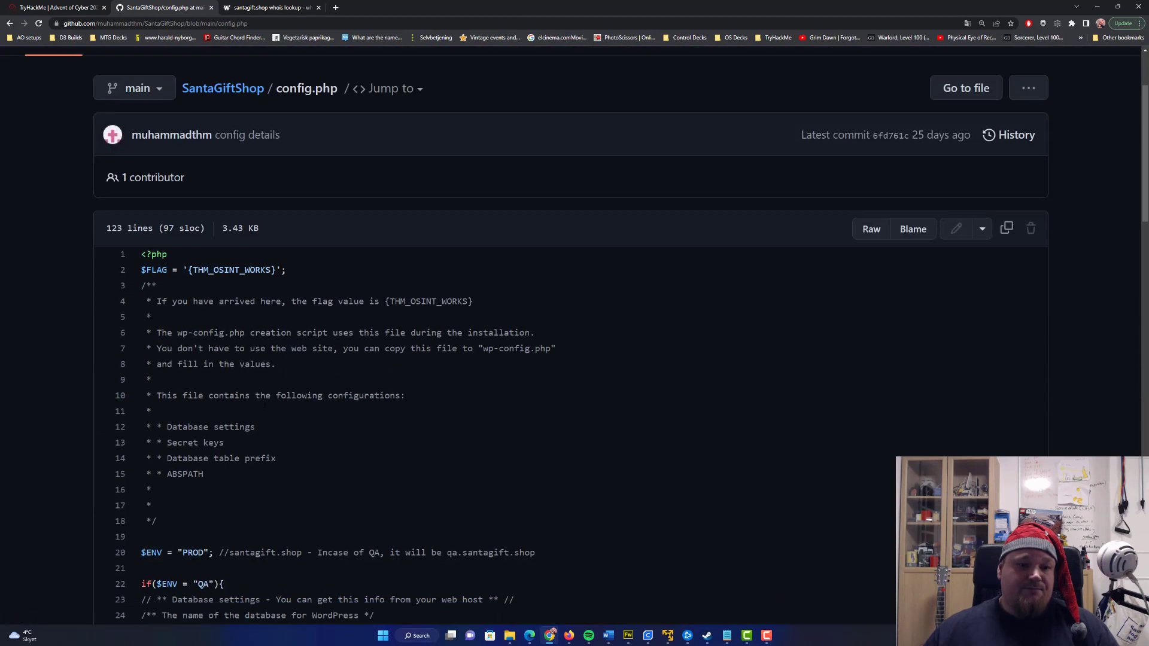
scroll(264, 394, down, 3)
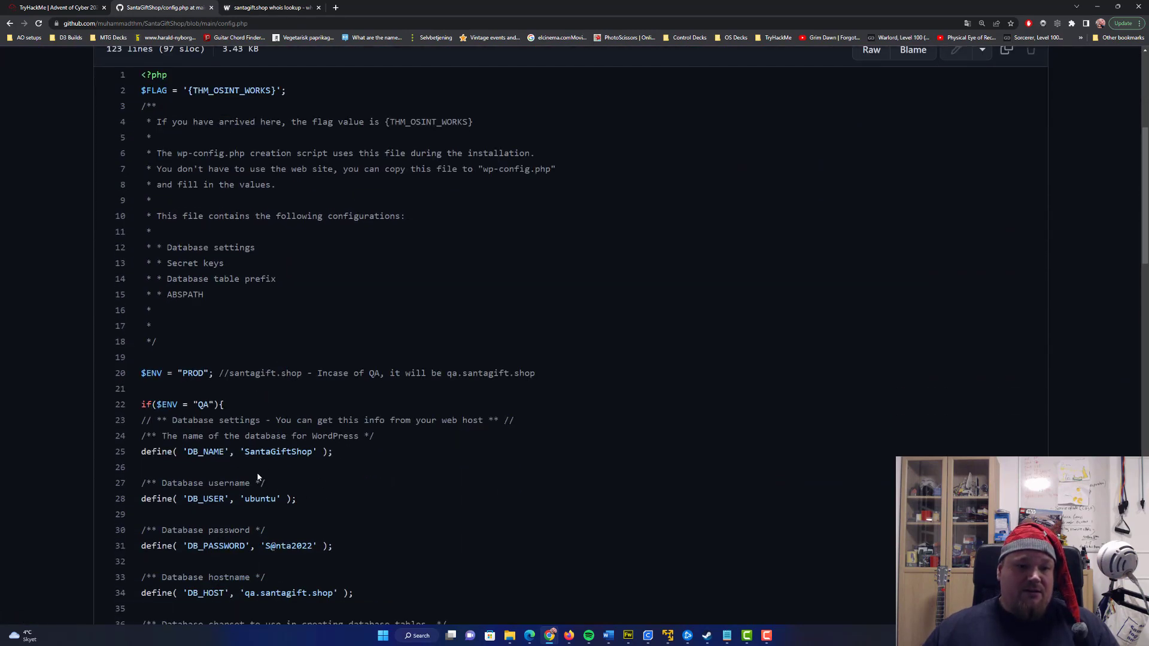
drag(446, 372, 534, 373)
key(ctrl+c)
key(ctrl+1)
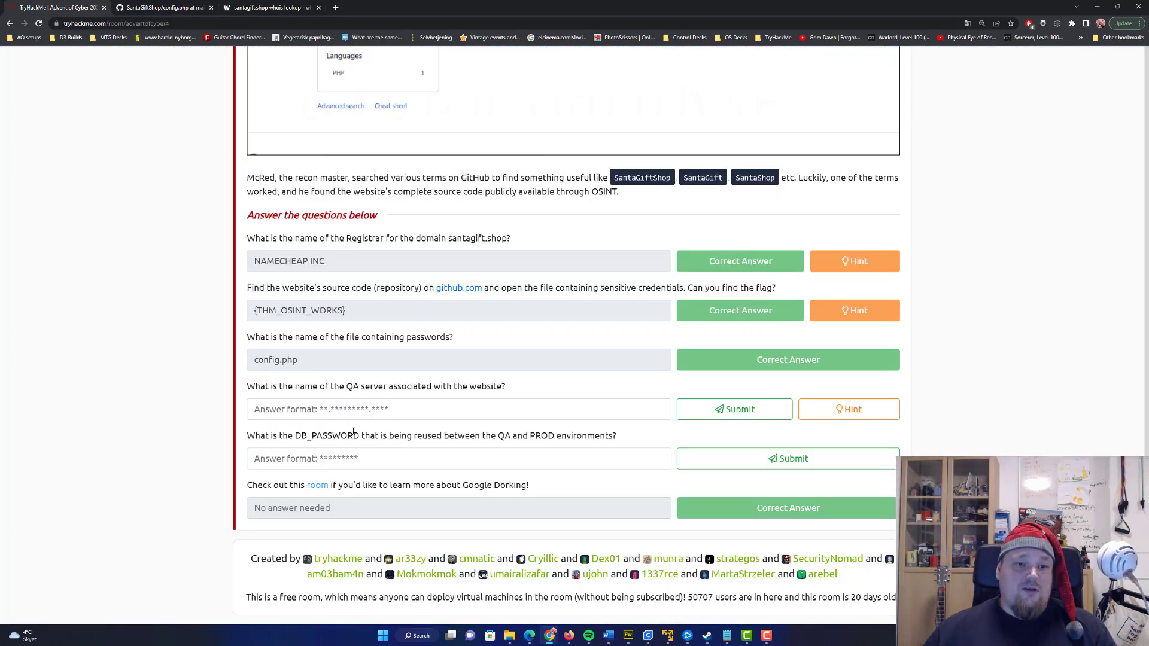
click(365, 411)
key(ctrl+v)
click(742, 410)
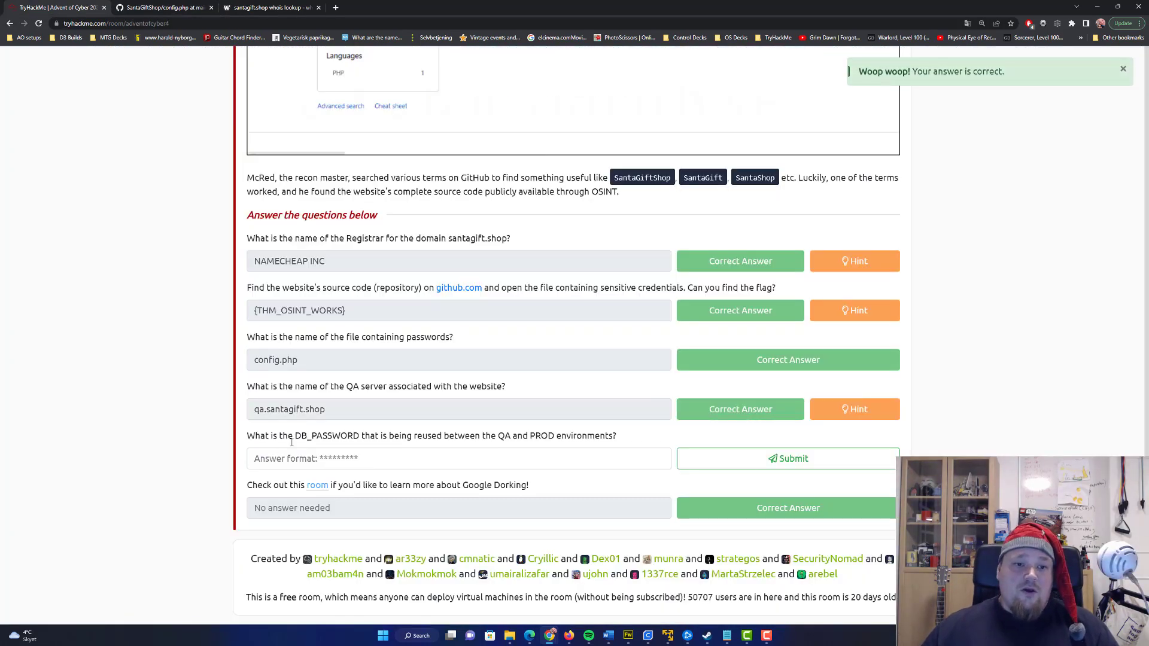
- Read the DB_PASSWORD question about reuse across QA and PROD
drag(255, 437, 609, 438)
click(349, 432)
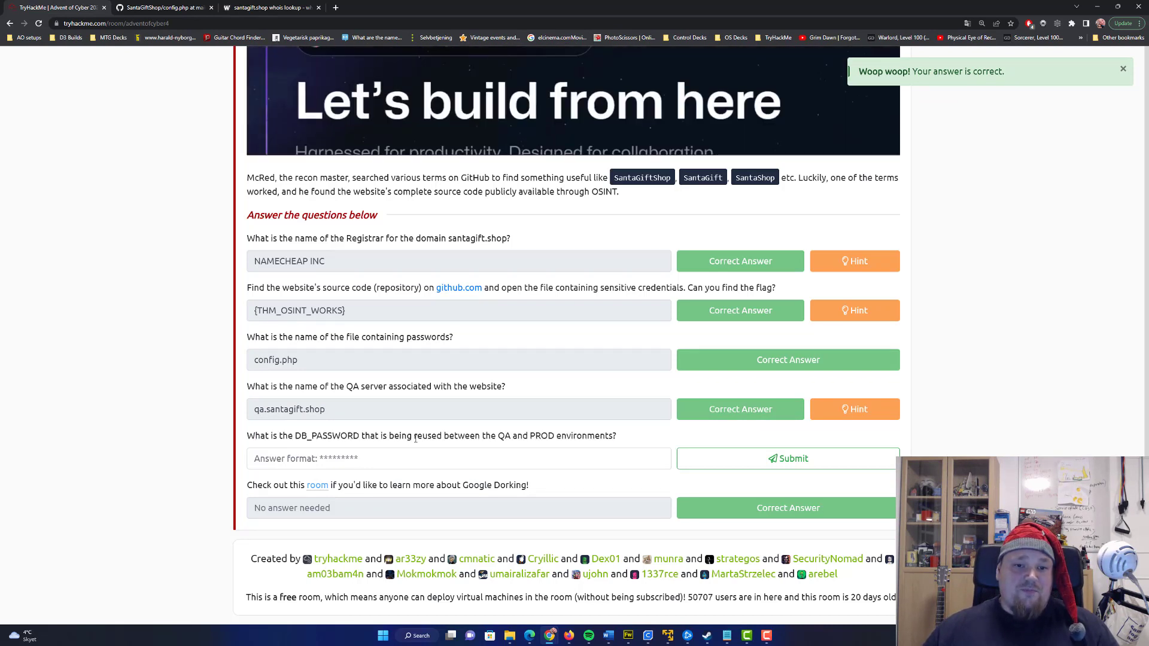
drag(365, 435, 607, 435)
click(541, 436)
double_click(542, 435)
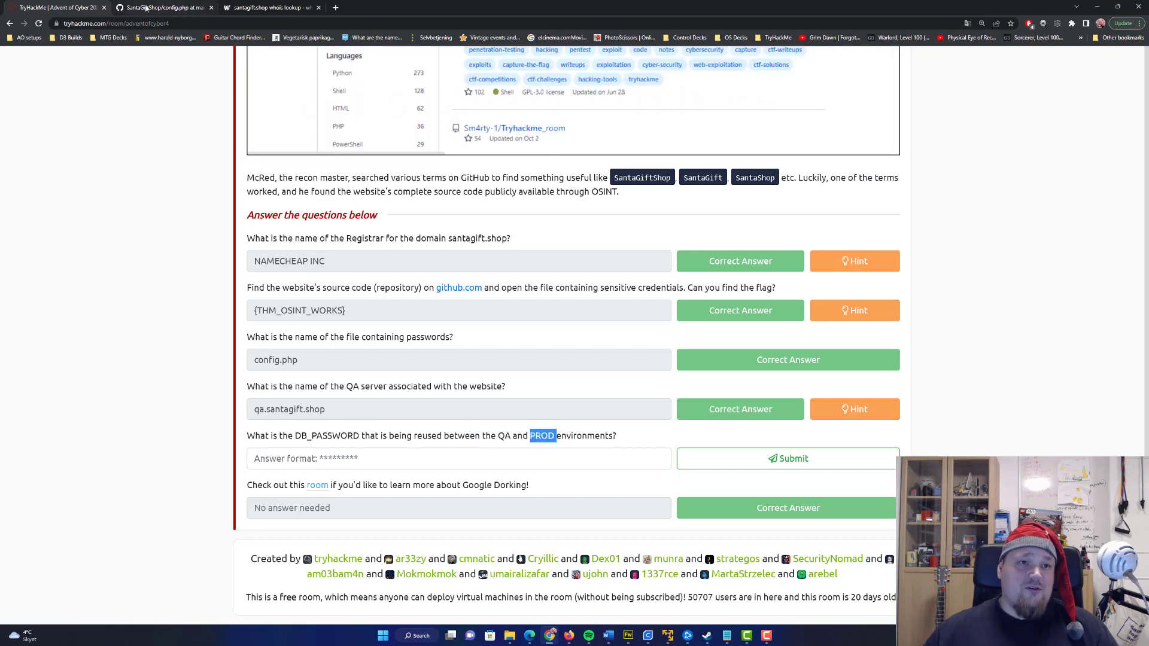
- Copy the database password from line 31 of config.php and submit it as the DB_PASSWORD answer
click(187, 6)
scroll(309, 396, down, 2)
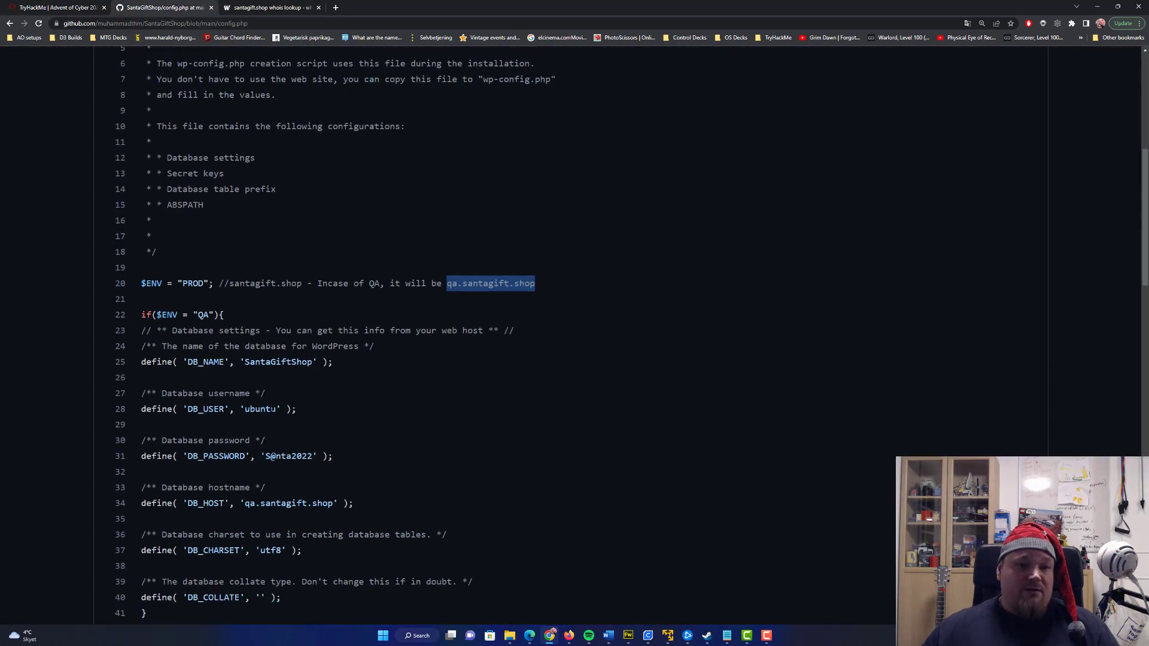
double_click(293, 455)
drag(265, 456, 312, 456)
click(90, 7)
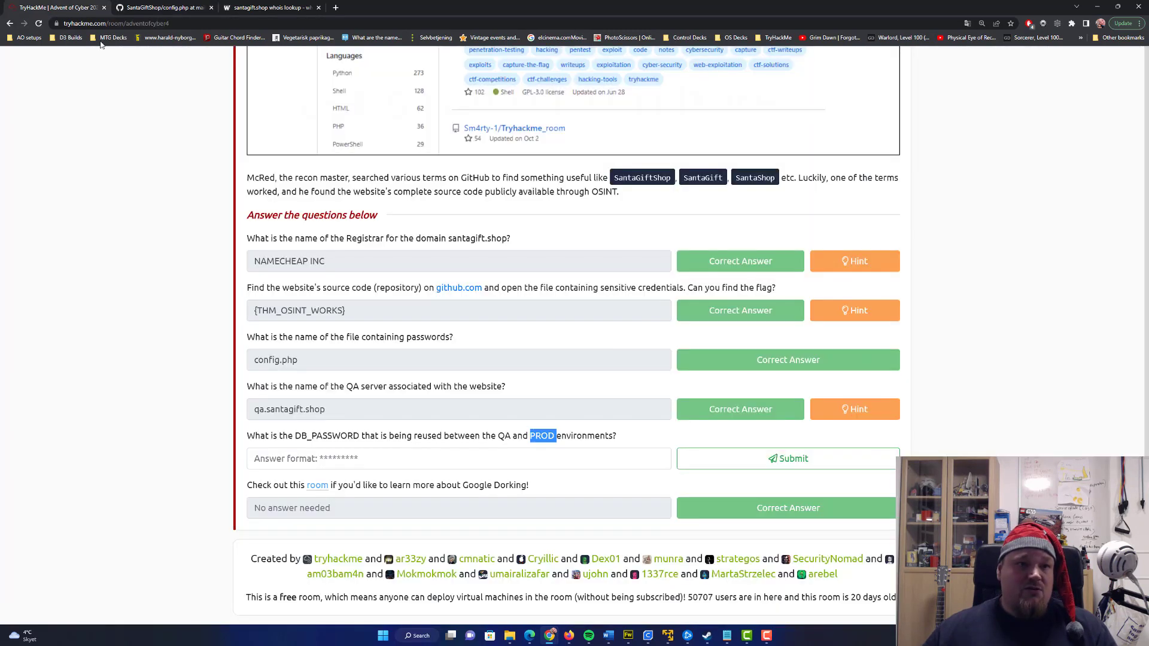
click(336, 458)
key(ctrl+v)
click(731, 458)
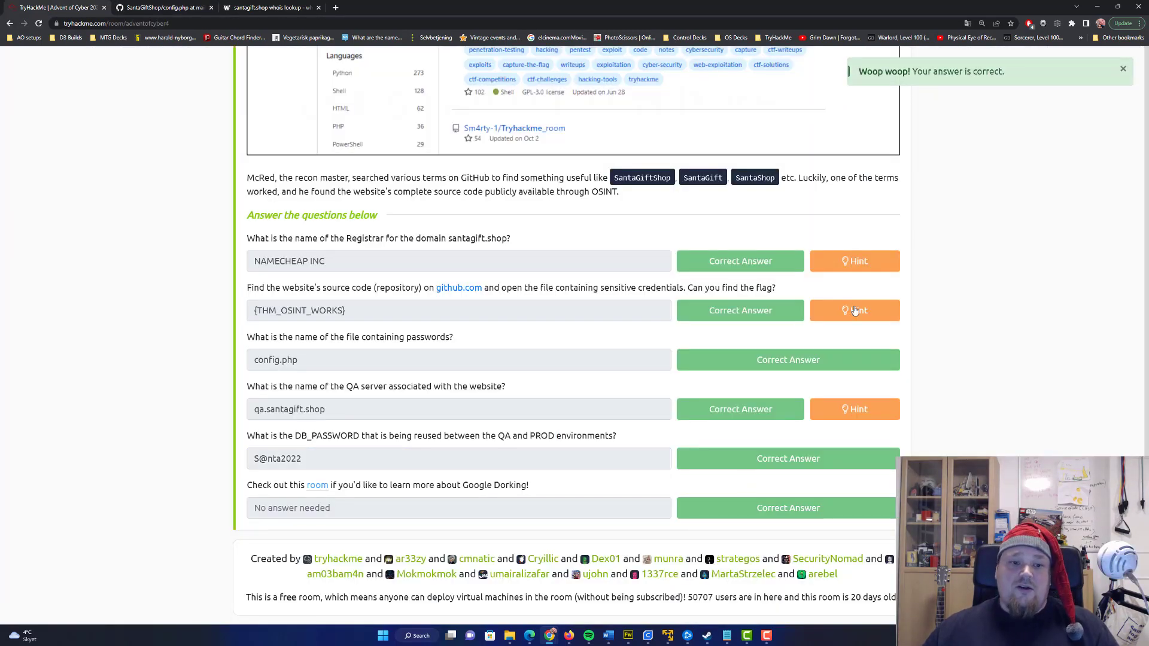
click(1123, 71)
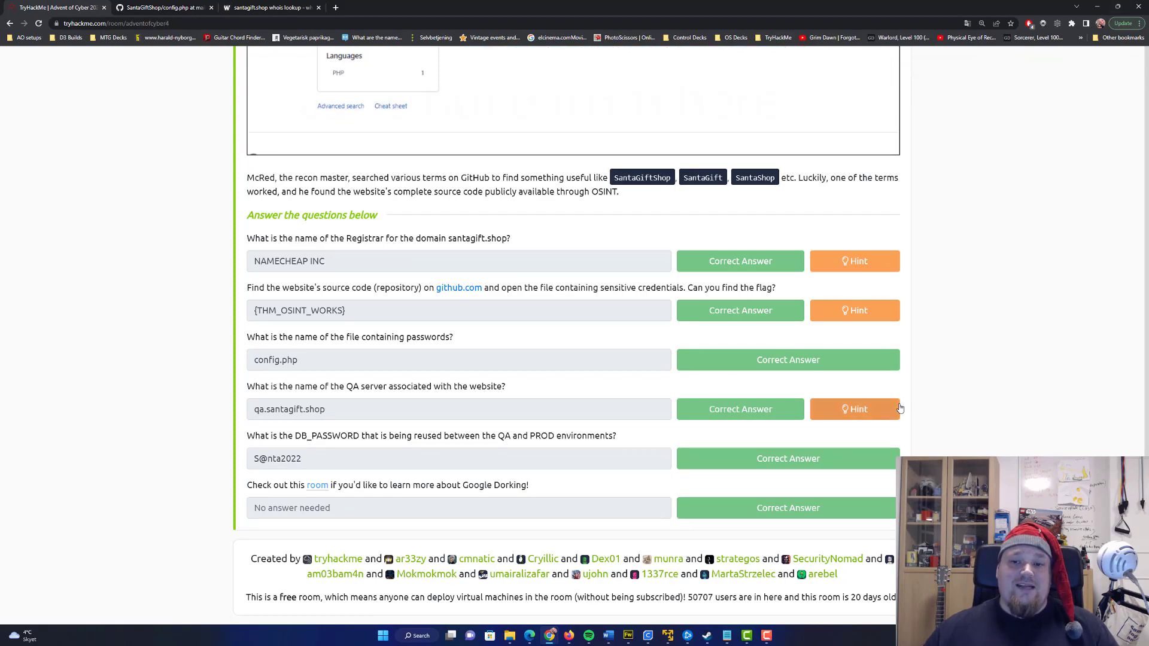
- Scroll up the TryHackMe page toward the task list, then switch to the GitHub config.php tab
scroll(930, 418, up, 8)
scroll(930, 420, up, 15)
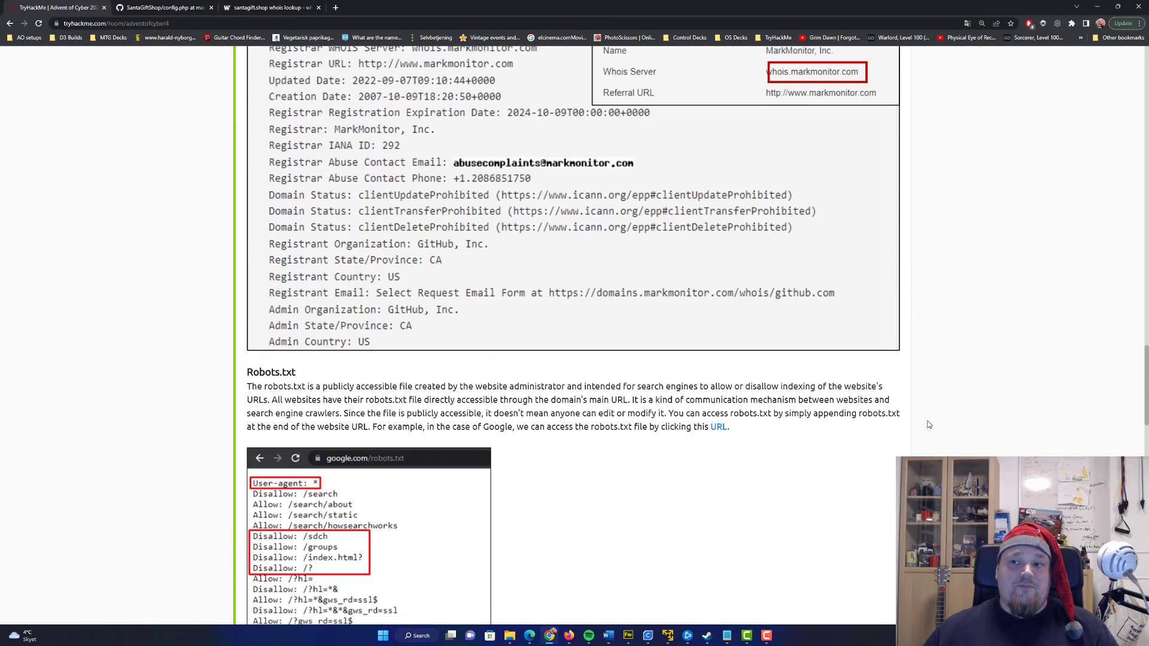
scroll(922, 426, up, 7)
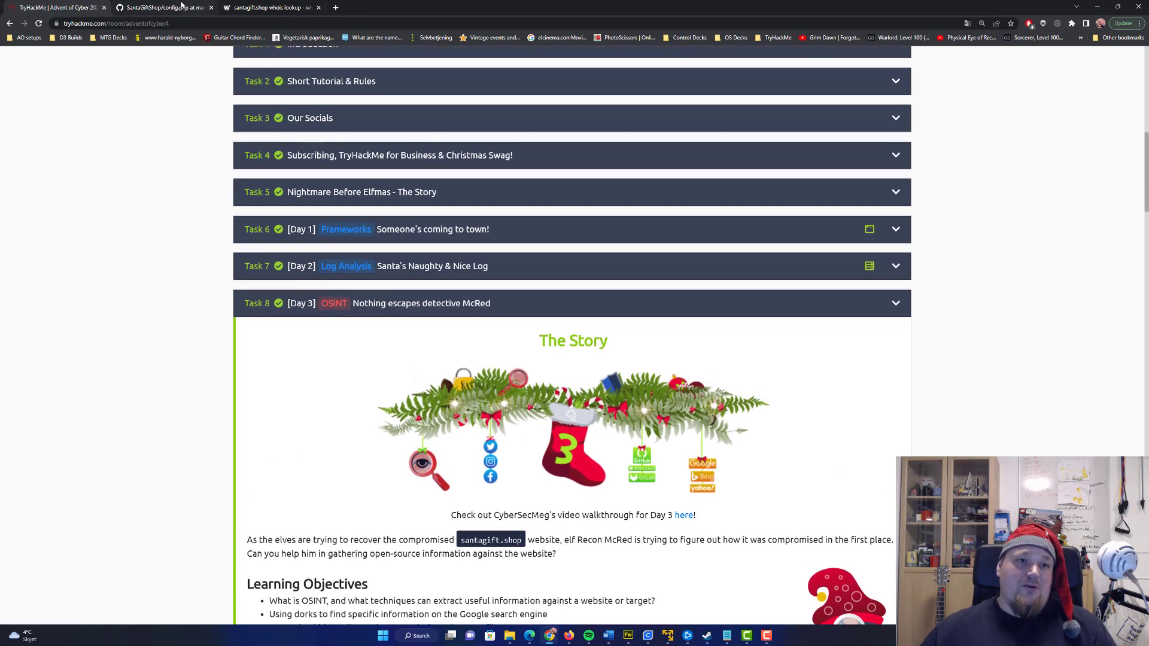
key(ctrl+Tab)
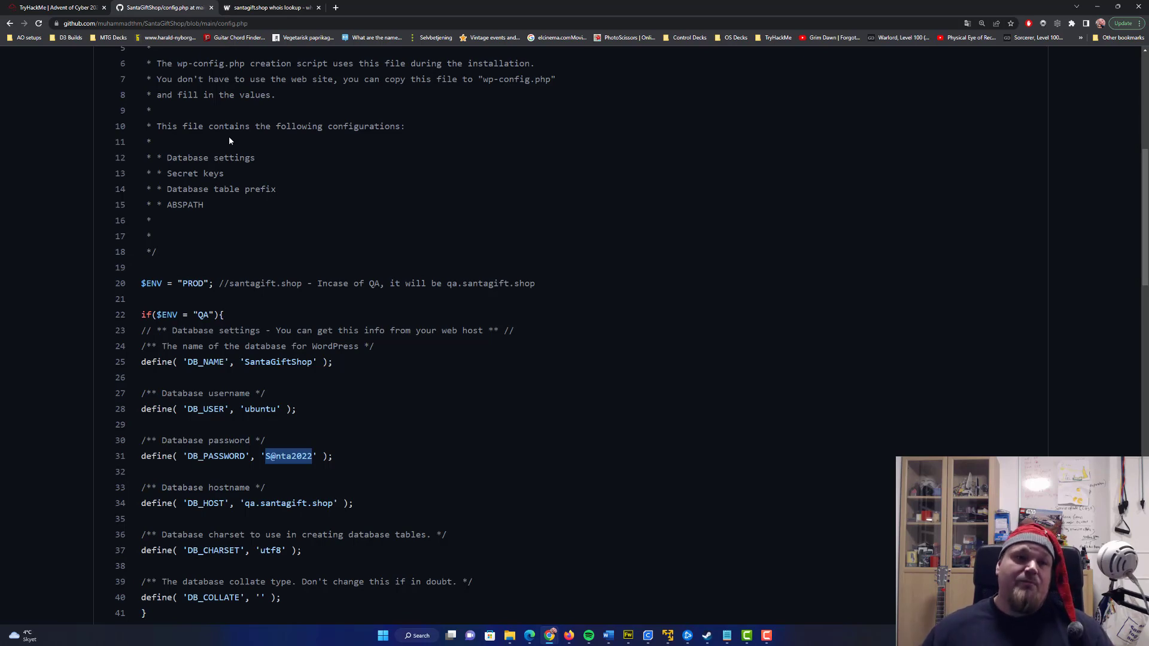
- Mark the line 31 DB_PASSWORD and the QA database settings on lines 25–41, then scroll back up
scroll(544, 279, up, 7)
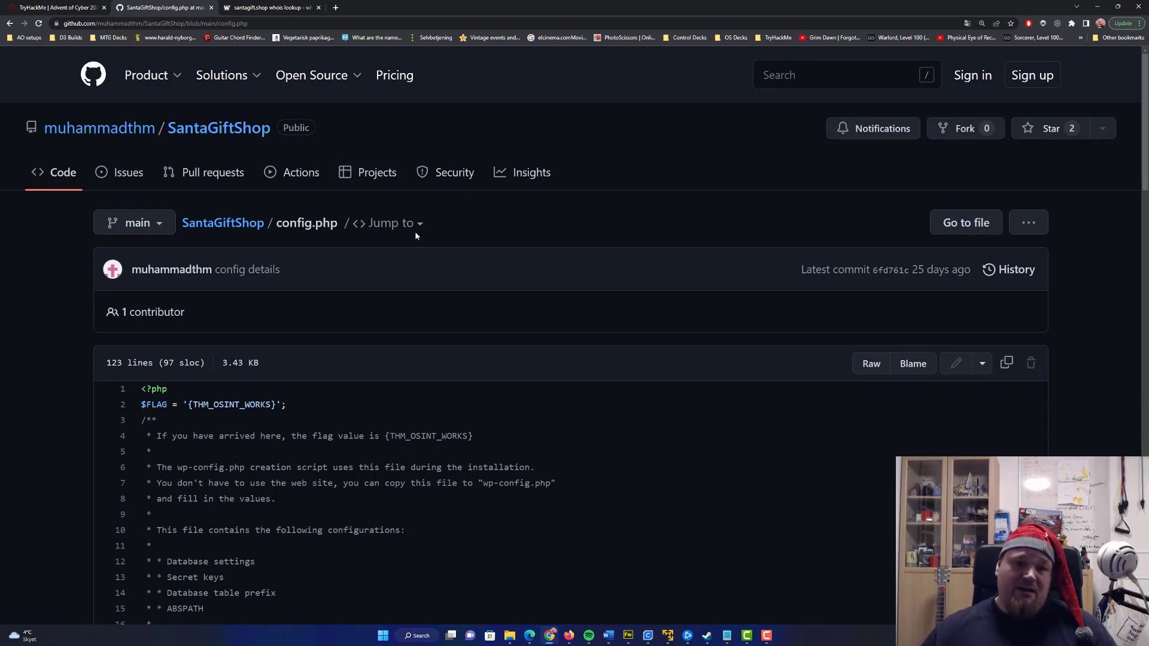
scroll(435, 316, down, 6)
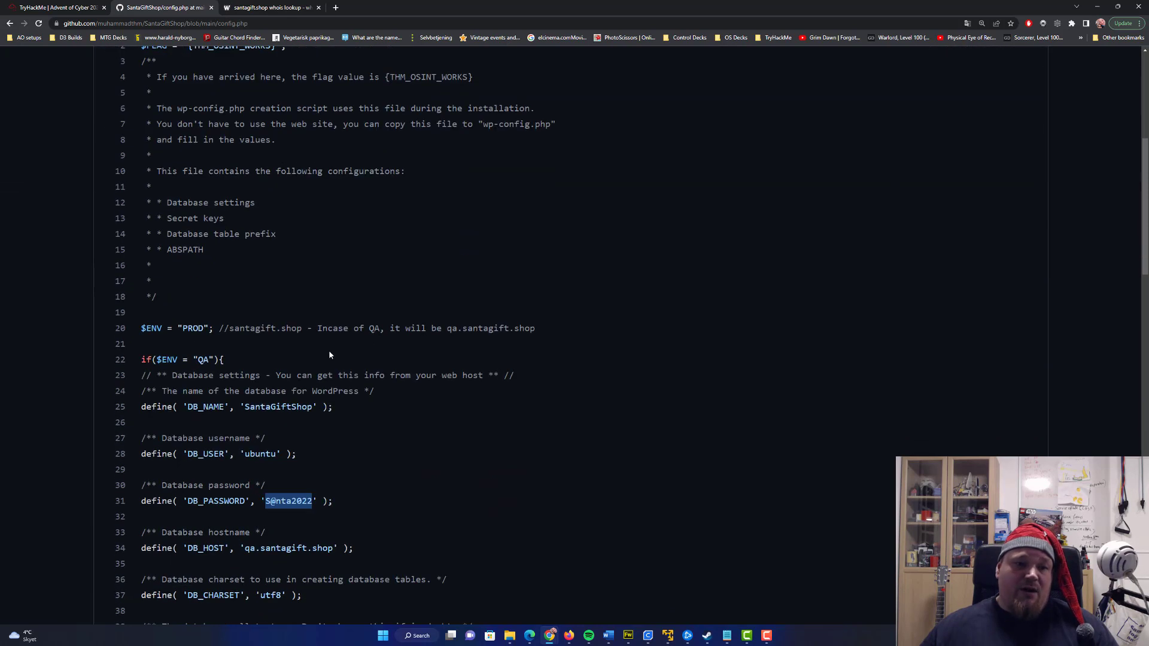
scroll(300, 365, down, 2)
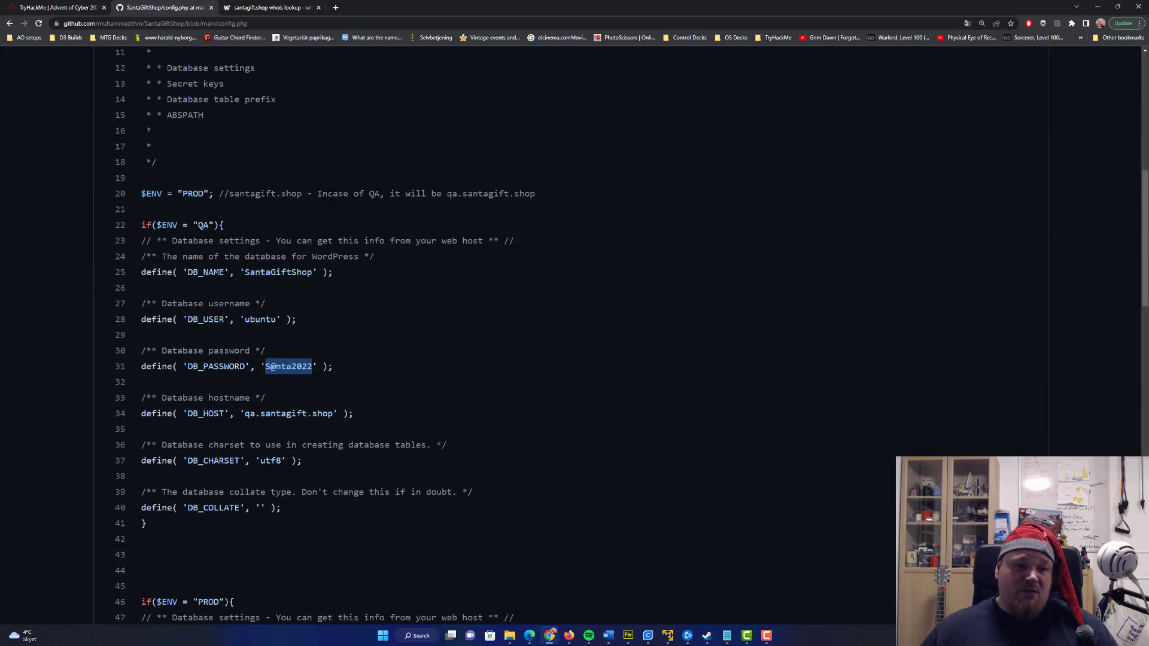
drag(187, 366, 275, 366)
click(392, 338)
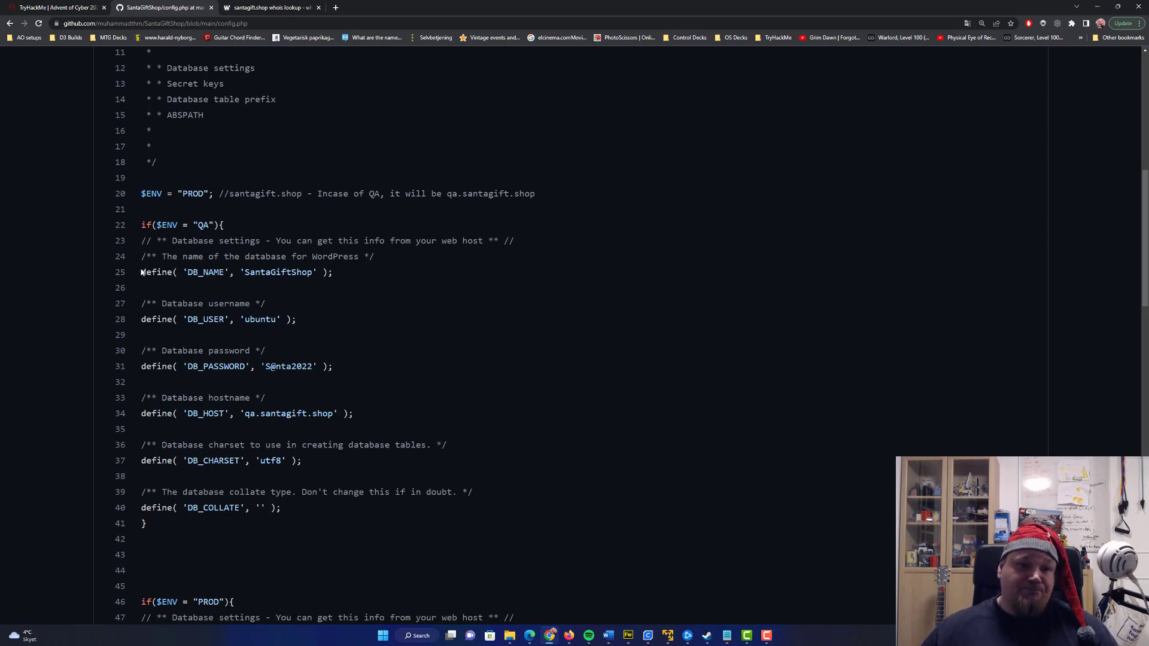
drag(142, 272, 558, 497)
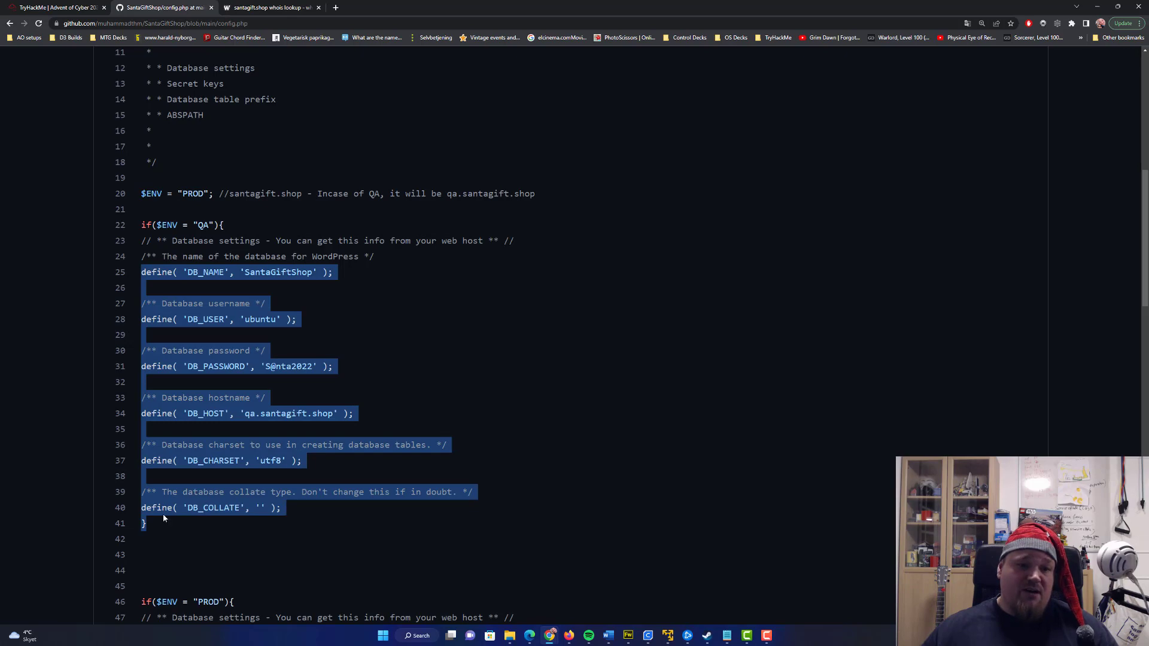
click(232, 530)
scroll(193, 269, up, 2)
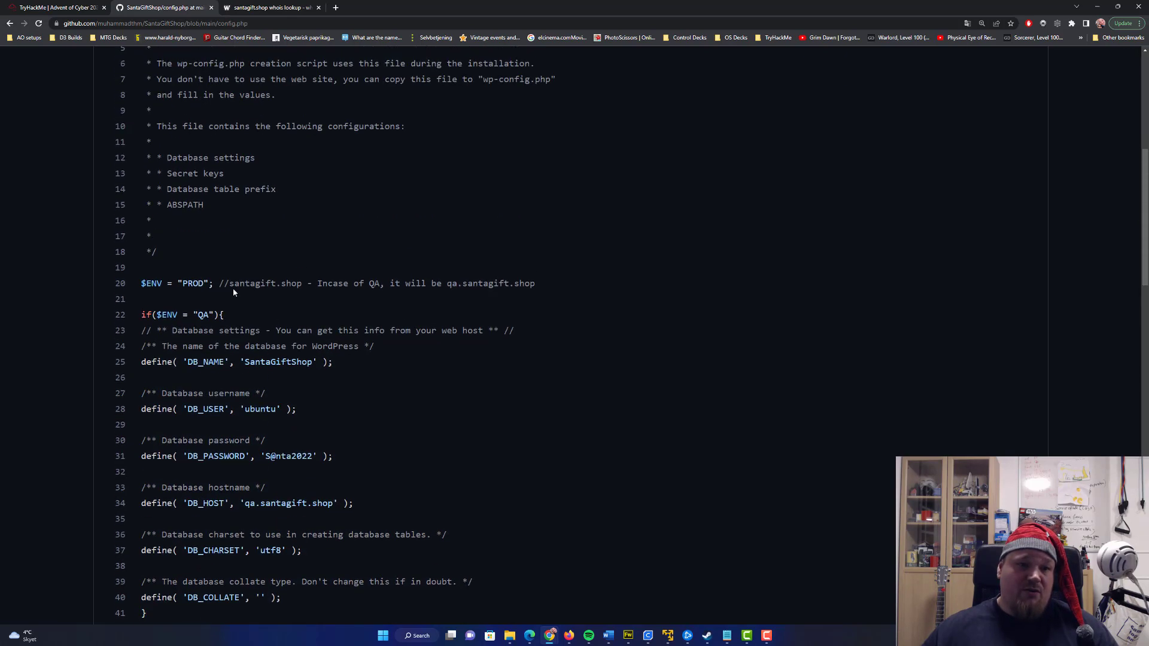
scroll(217, 285, up, 4)
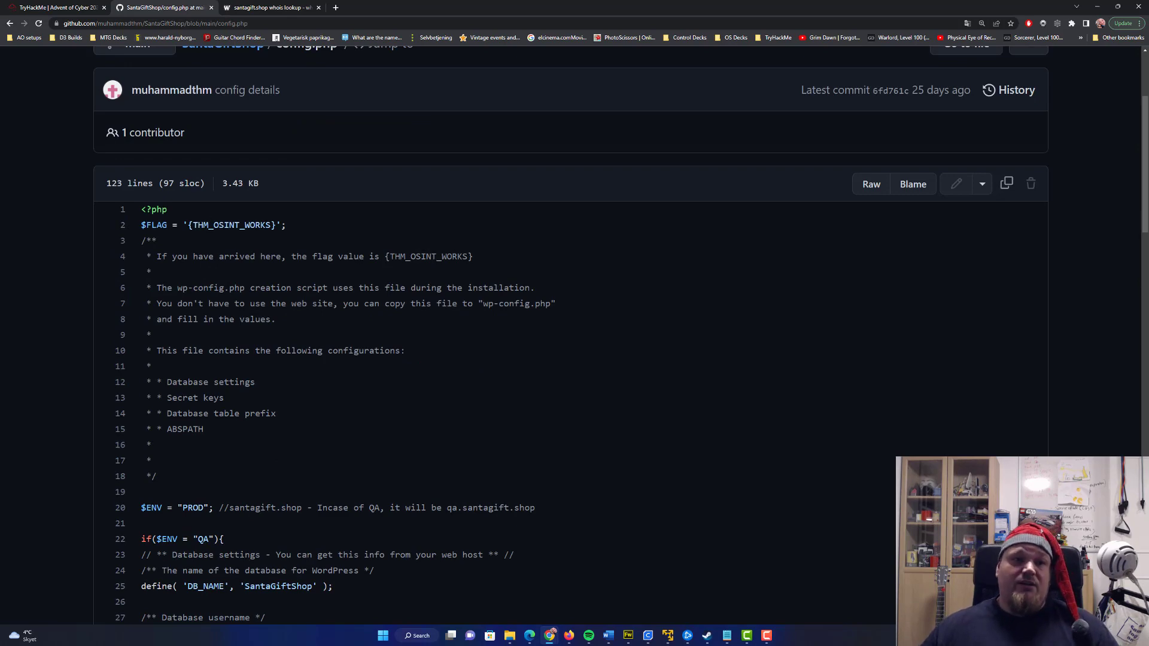
scroll(278, 281, up, 2)
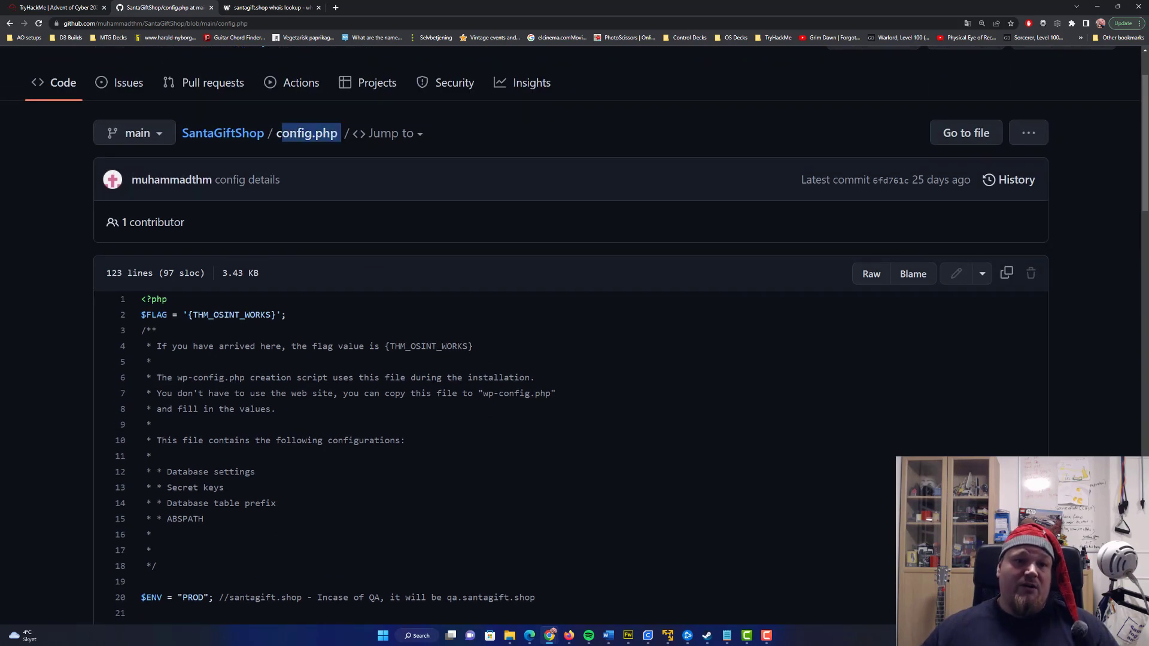
click(59, 8)
scroll(395, 367, down, 9)
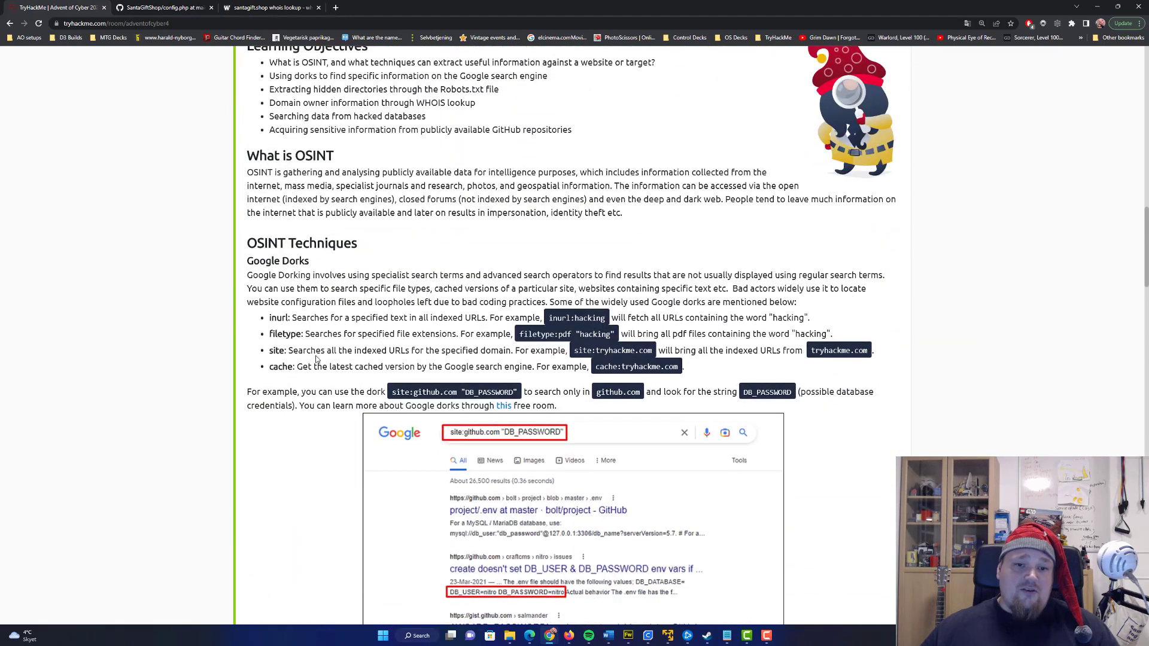
drag(258, 272, 374, 366)
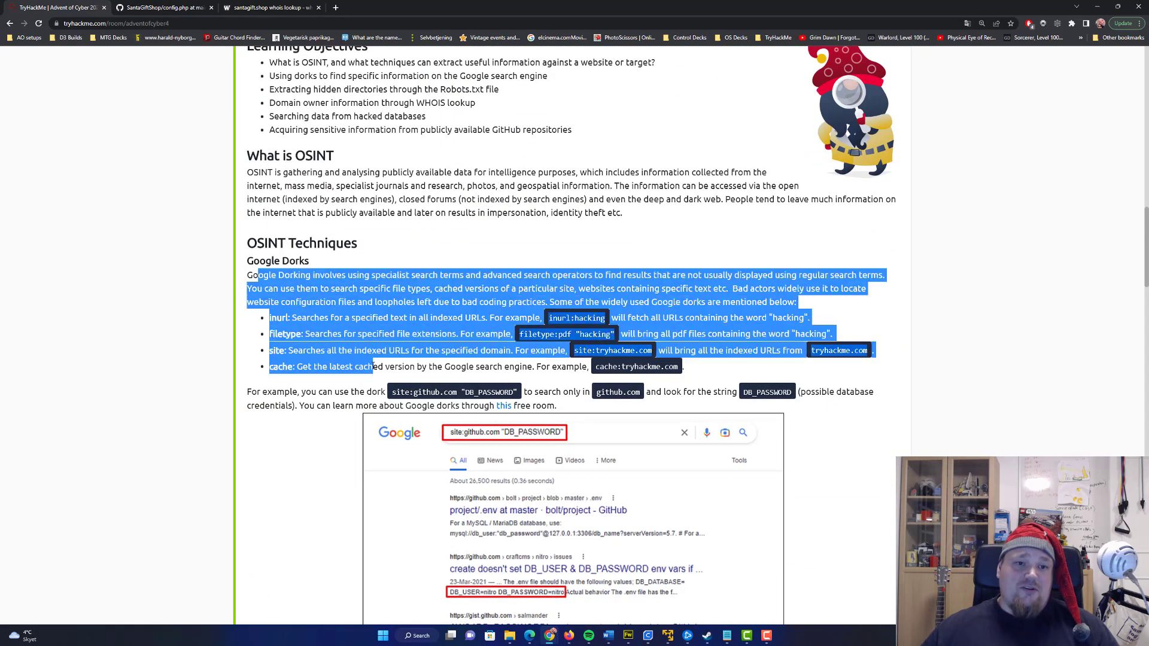
click(421, 351)
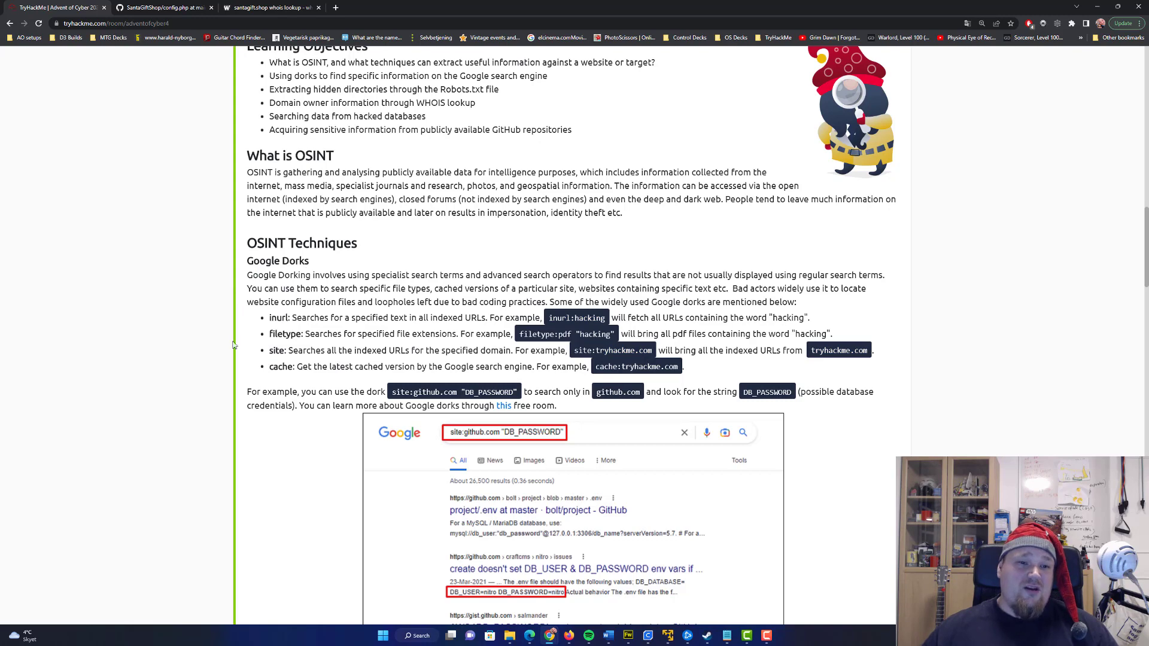
double_click(279, 318)
click(279, 318)
double_click(279, 318)
double_click(281, 335)
double_click(277, 350)
double_click(280, 367)
scroll(421, 297, down, 5)
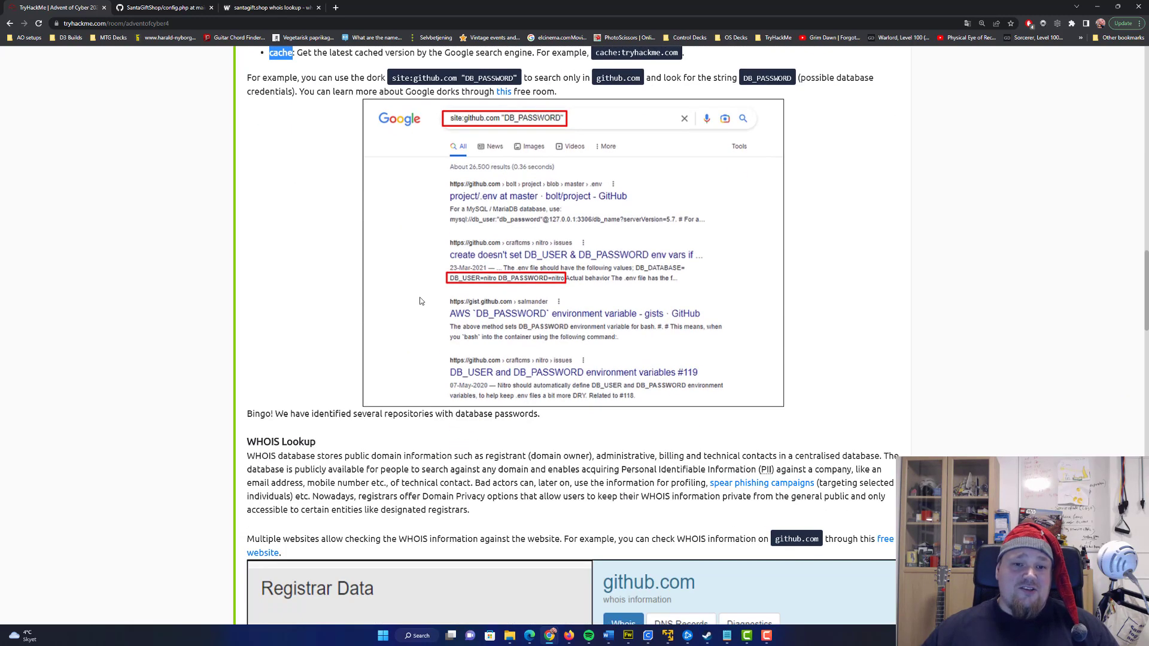
scroll(421, 297, down, 4)
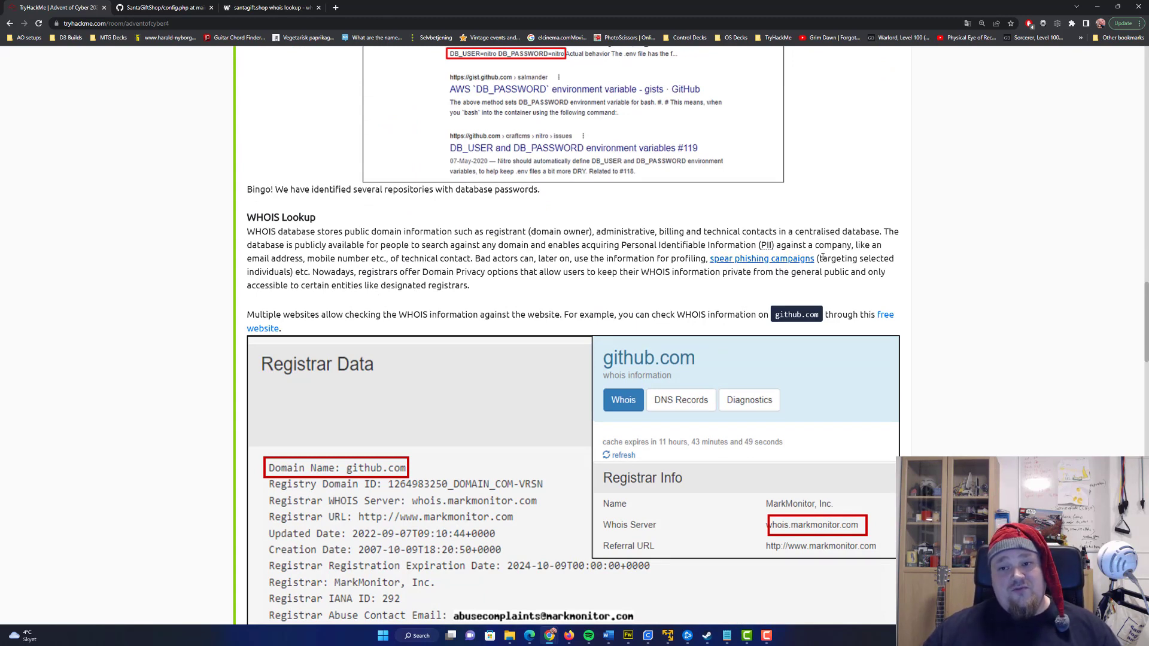
drag(712, 259, 828, 258)
click(700, 277)
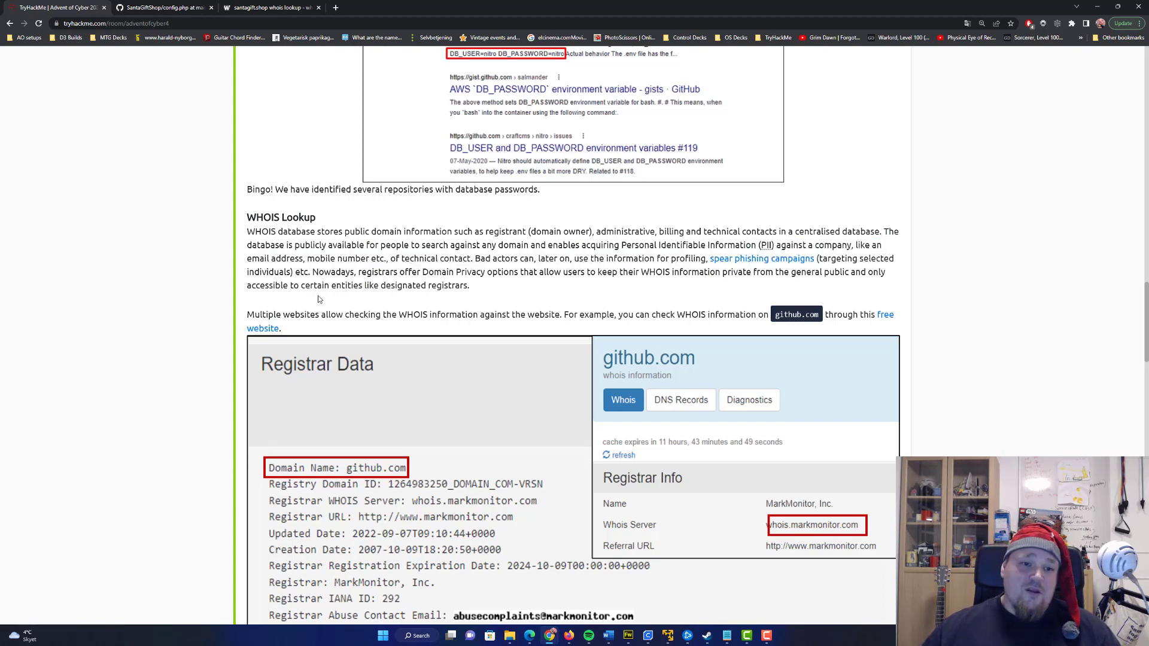
scroll(319, 297, down, 5)
scroll(344, 306, down, 5)
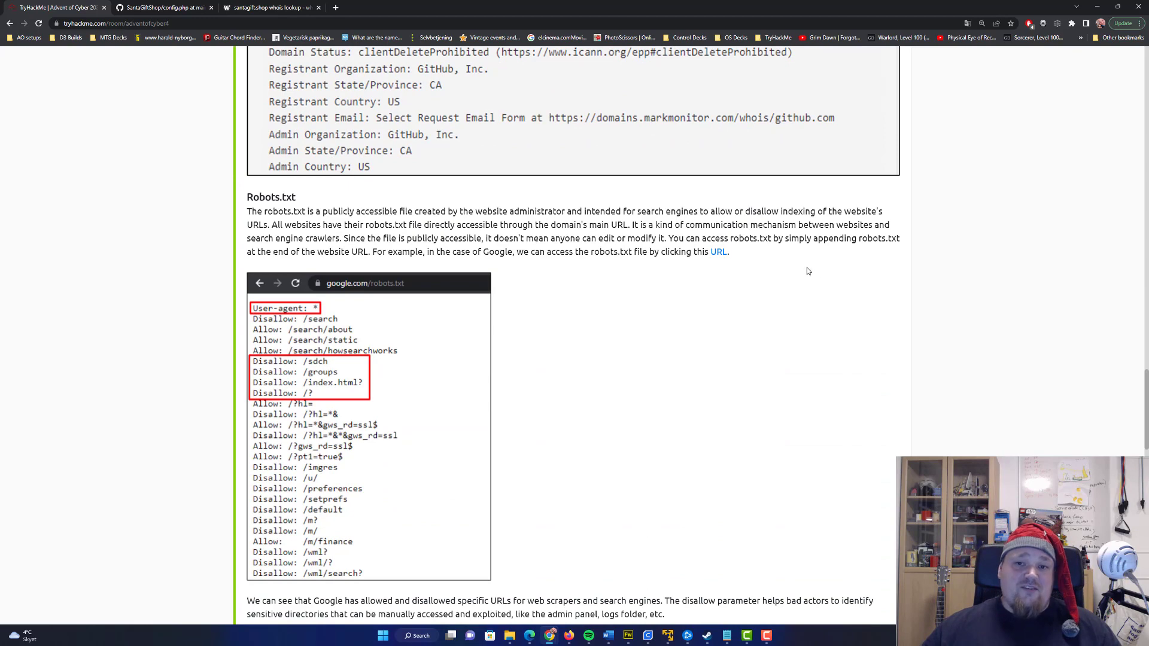
scroll(383, 369, down, 1)
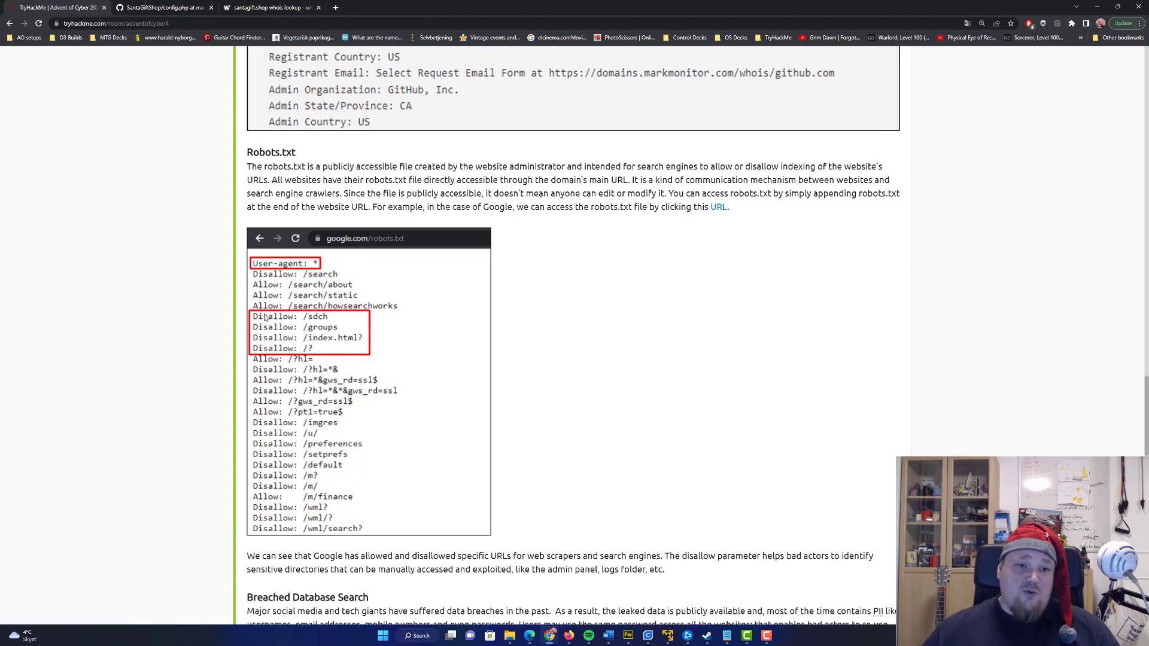
click(328, 333)
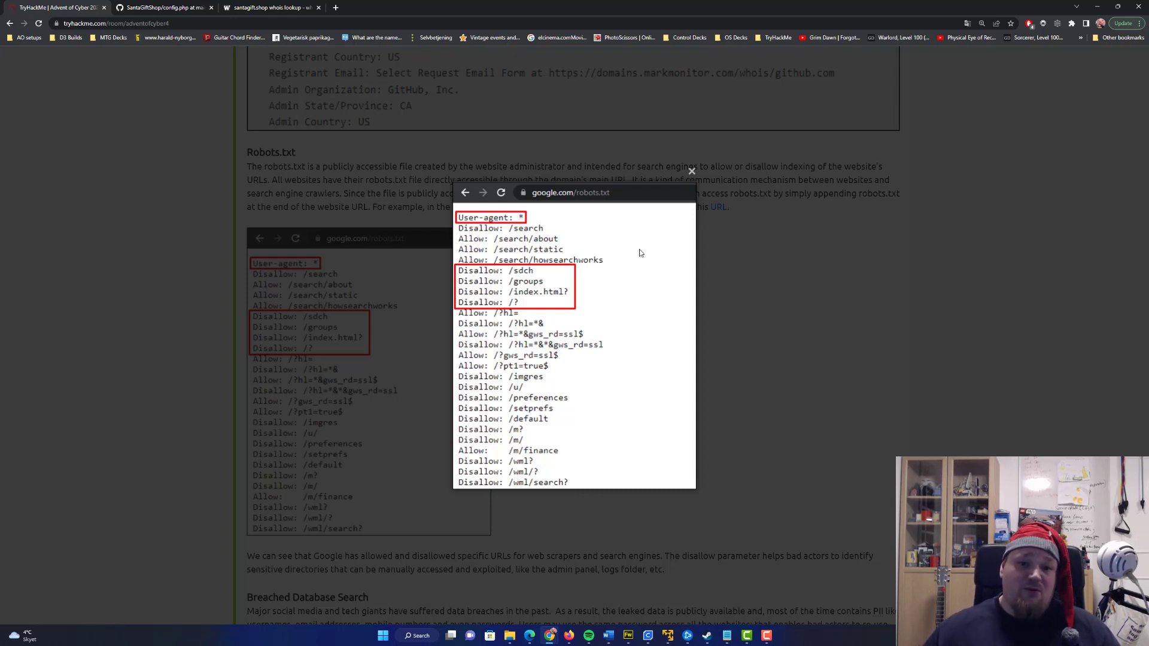
click(171, 246)
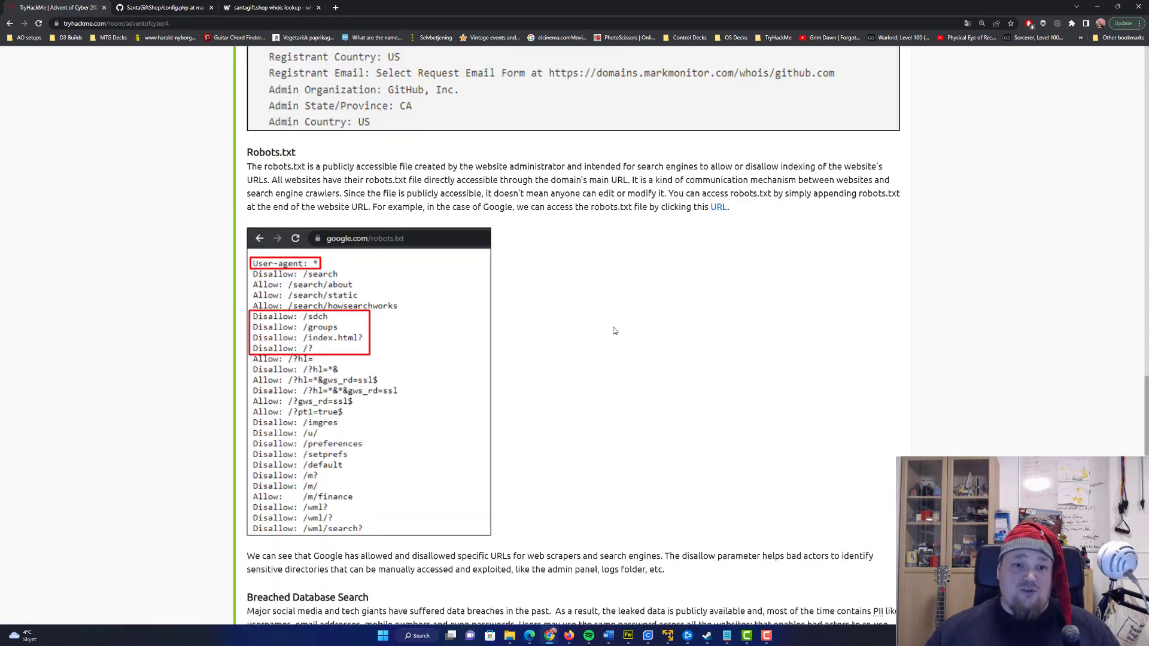
scroll(593, 328, down, 6)
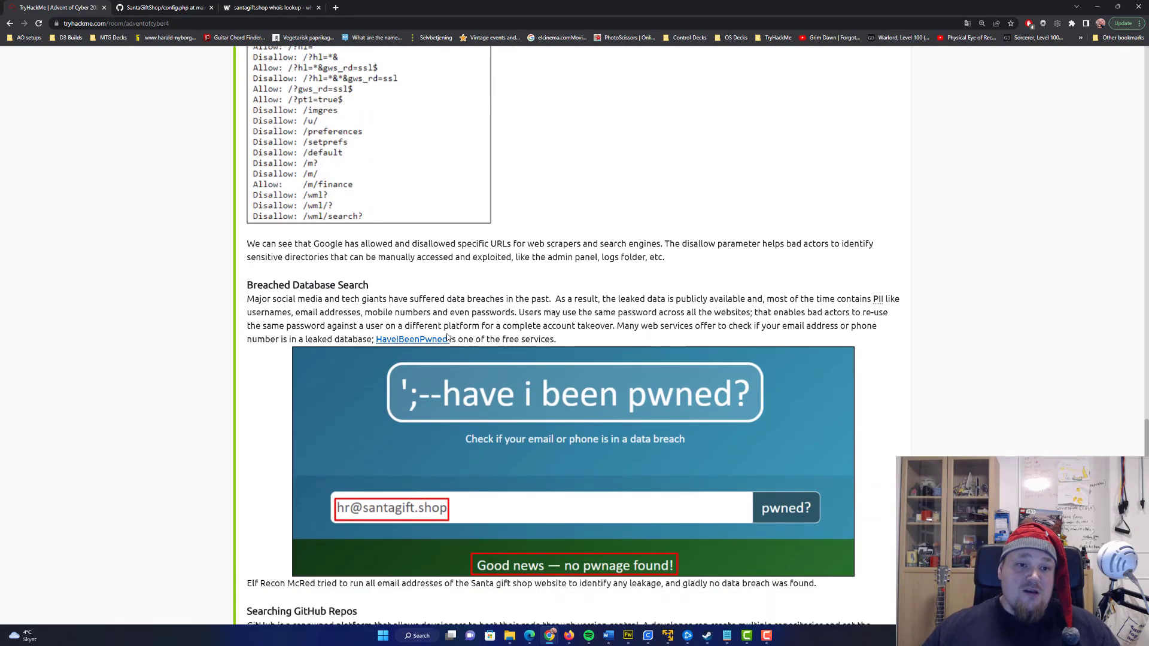
scroll(664, 605, down, 1)
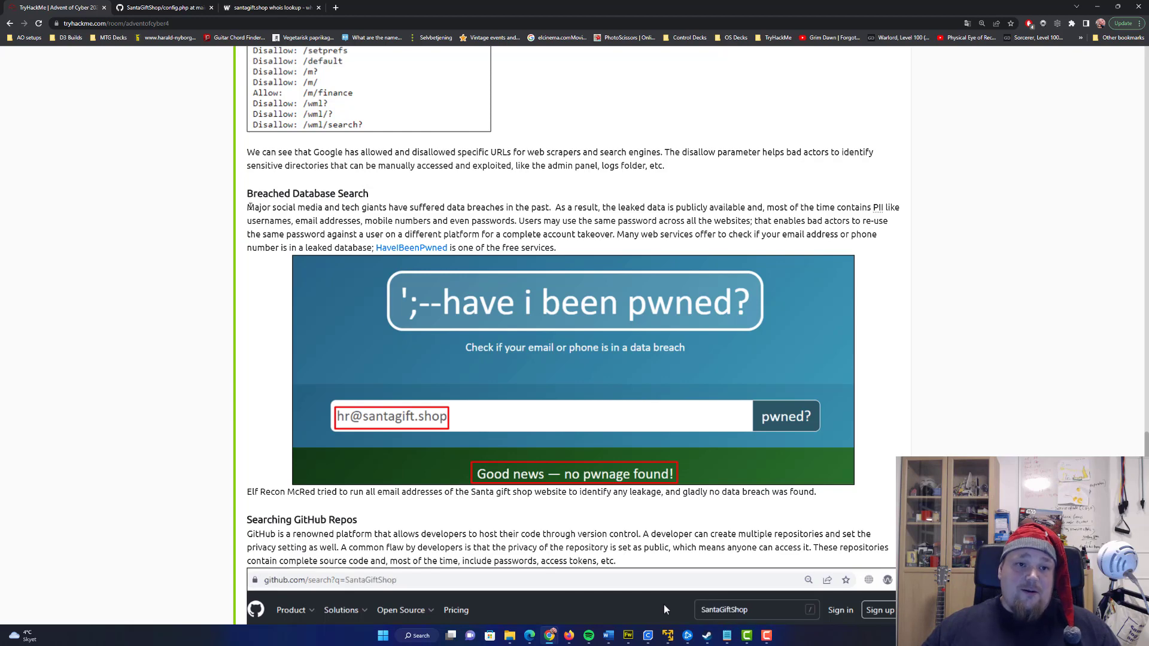
drag(249, 207, 422, 206)
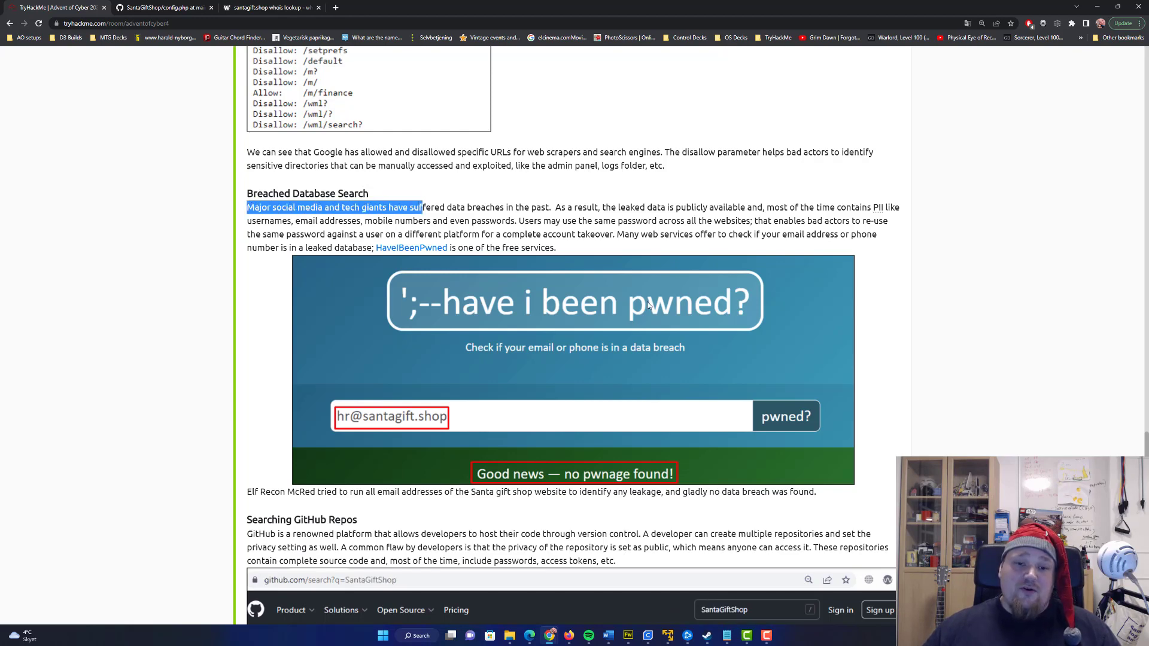
scroll(483, 361, down, 2)
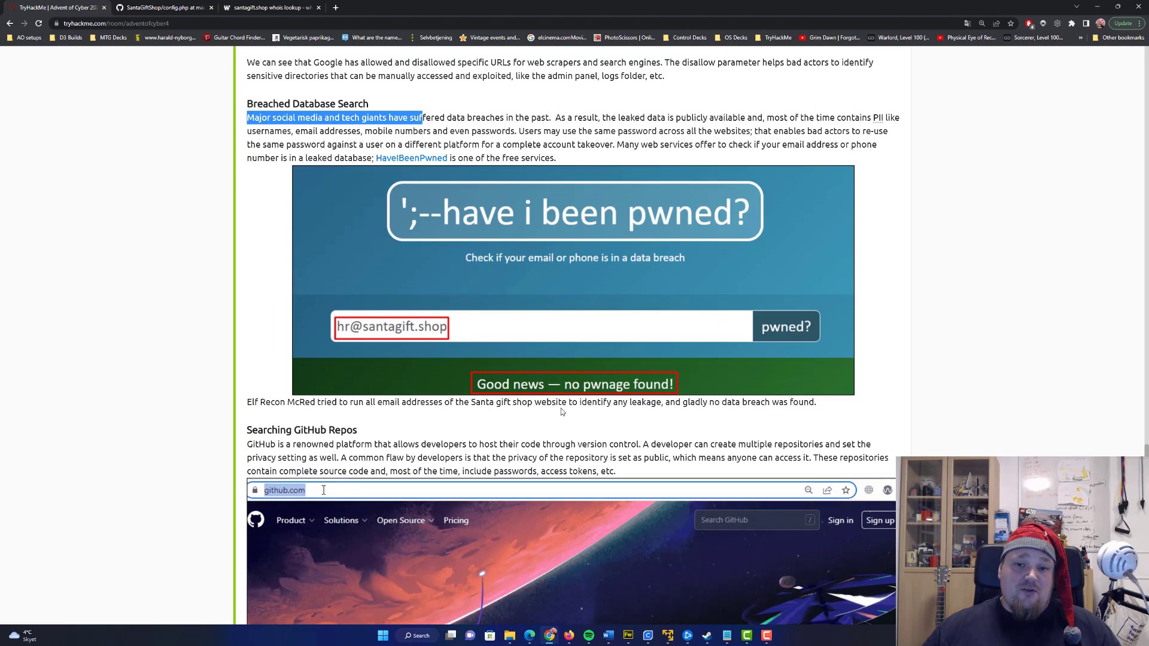
drag(252, 402, 836, 405)
double_click(836, 406)
click(727, 403)
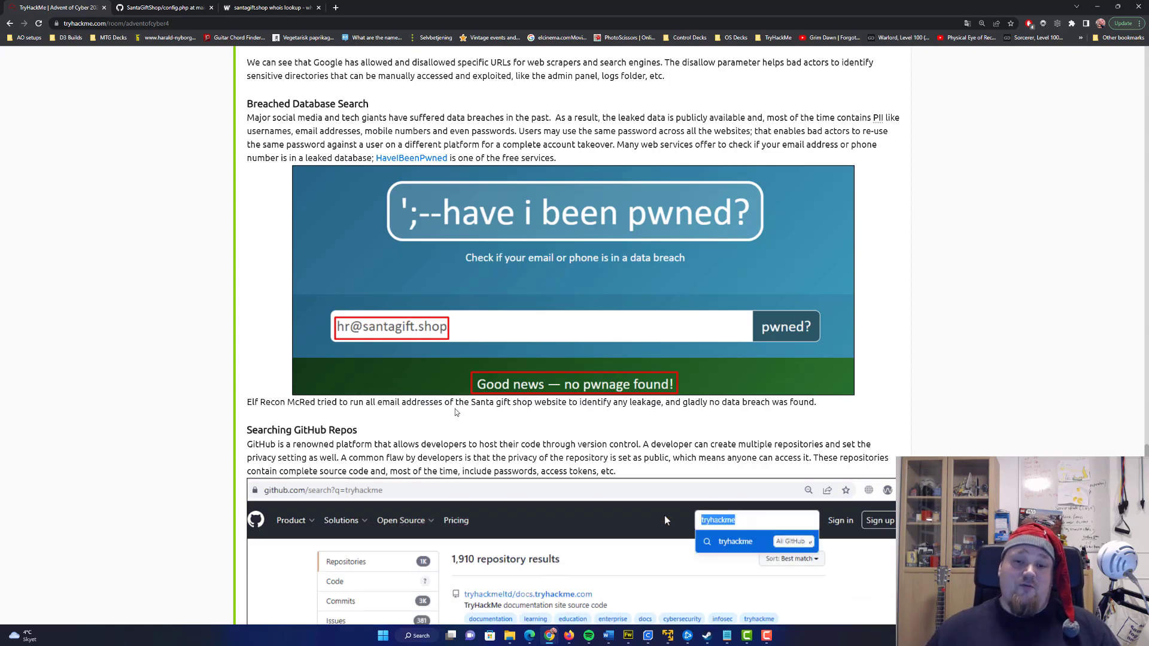
scroll(455, 411, down, 2)
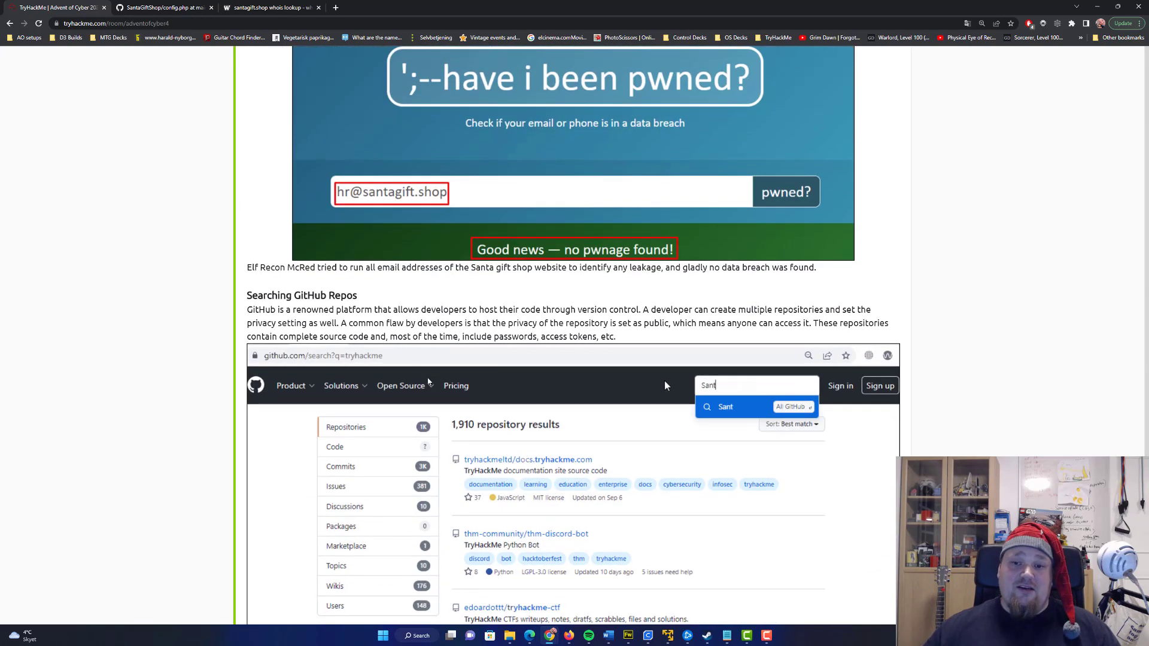
scroll(405, 357, down, 1)
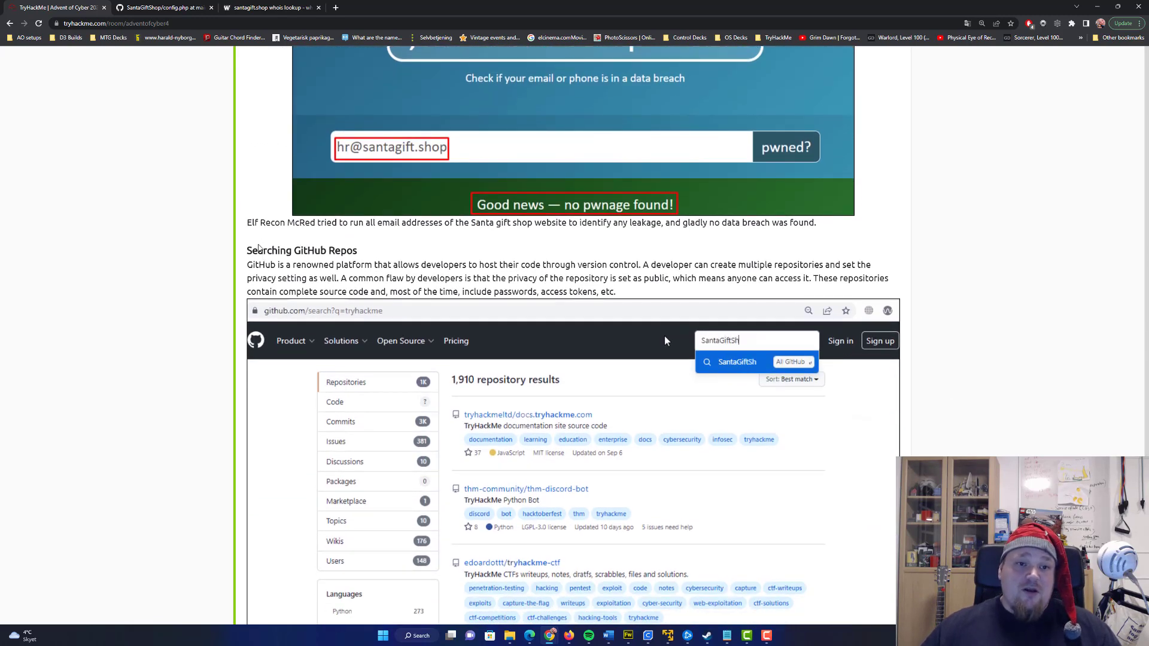
double_click(371, 251)
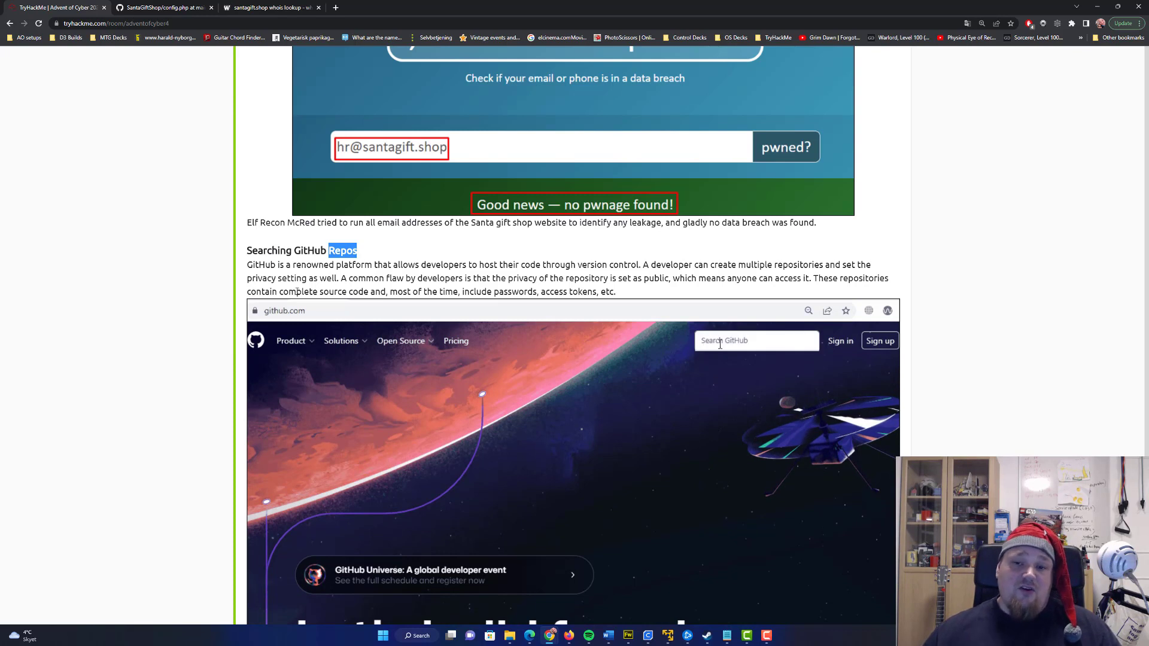
click(355, 250)
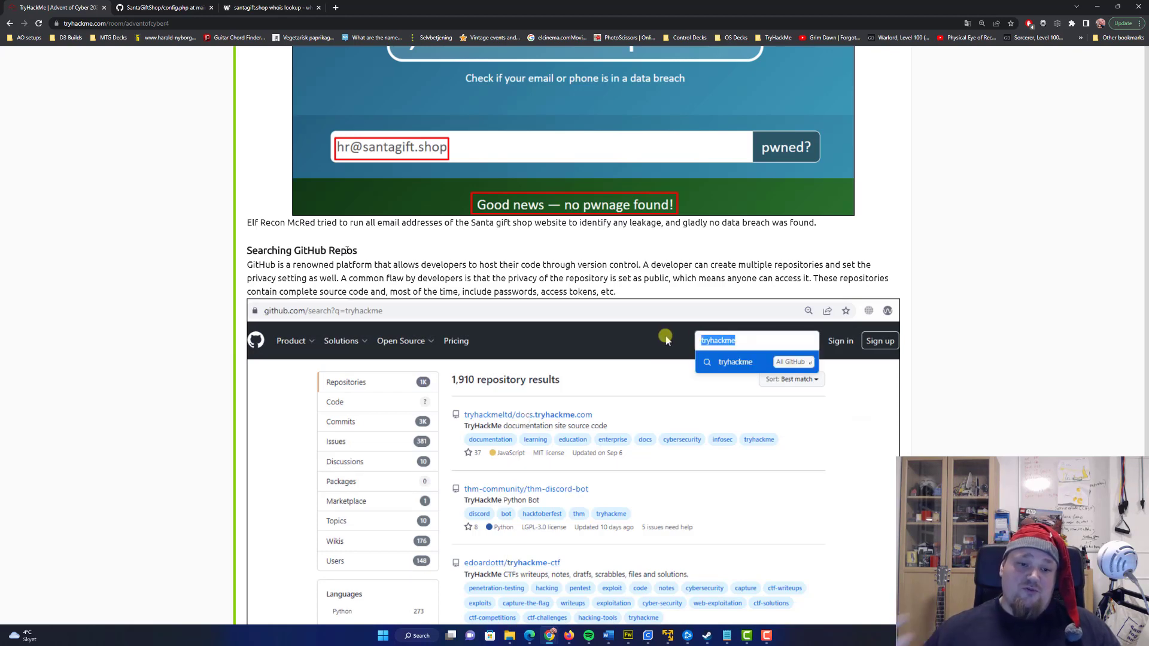
scroll(346, 247, down, 7)
scroll(322, 269, down, 2)
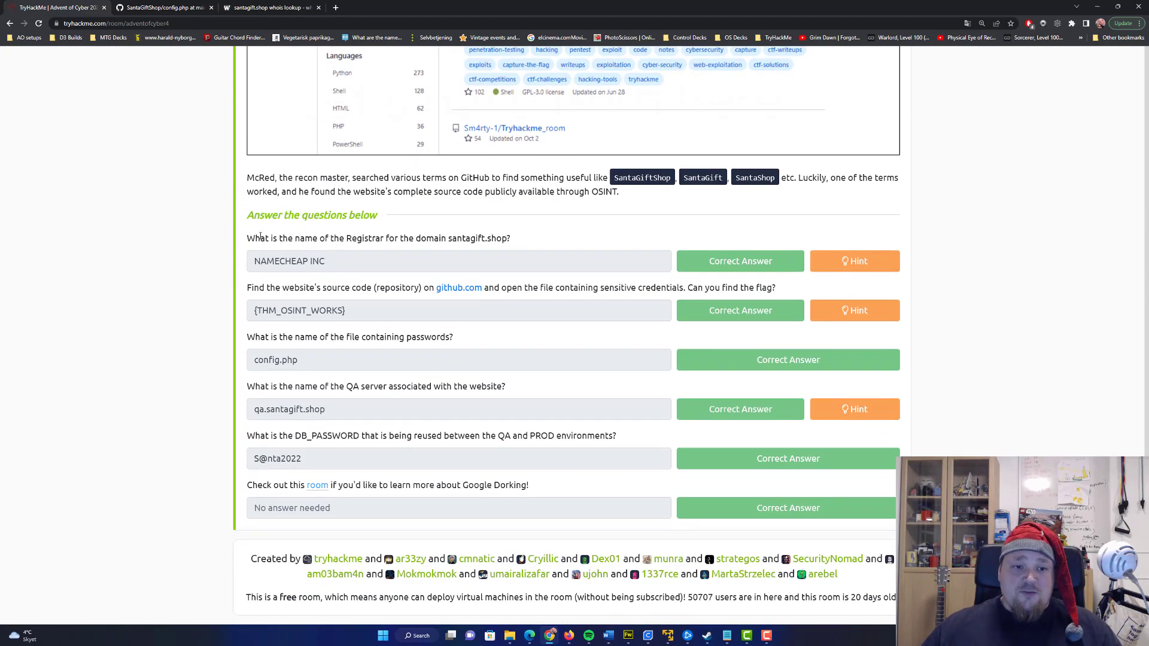